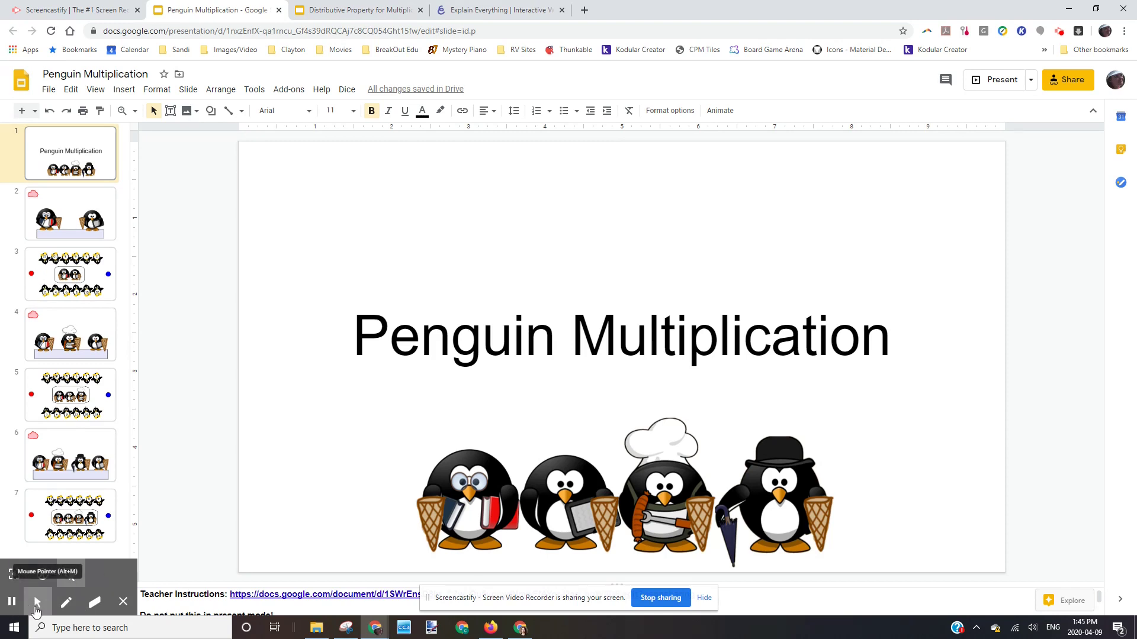
Step: Draw a purple pen loop beside the Penguin Multiplication title, then return to the arrow tool
{"action": "left_click", "coordinate": [36, 604]}
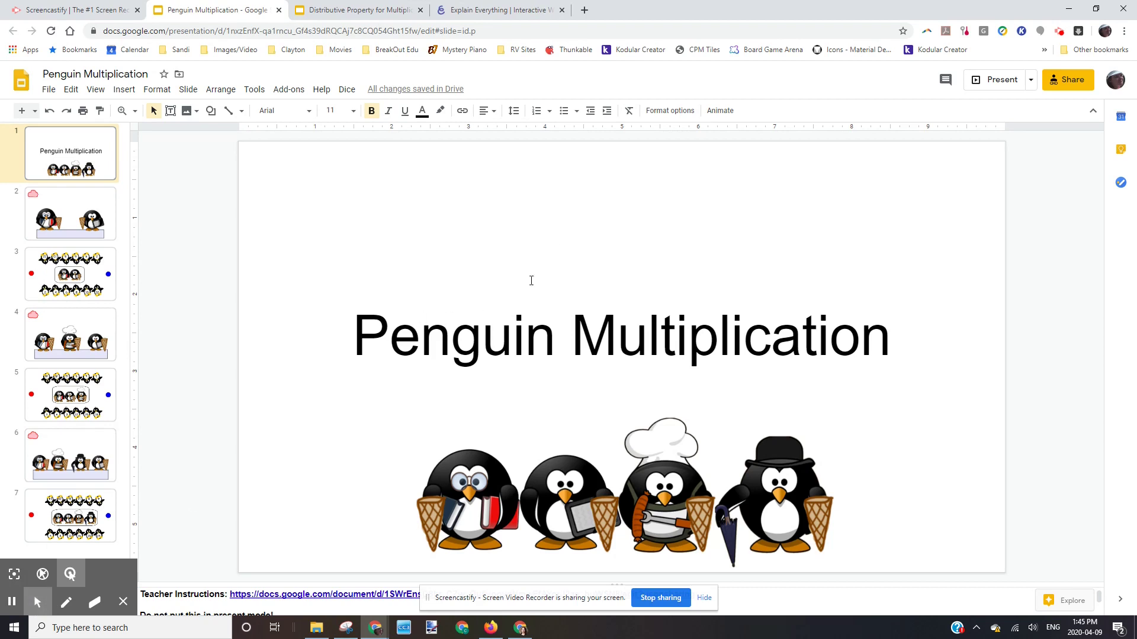
{"action": "left_click", "coordinate": [623, 274]}
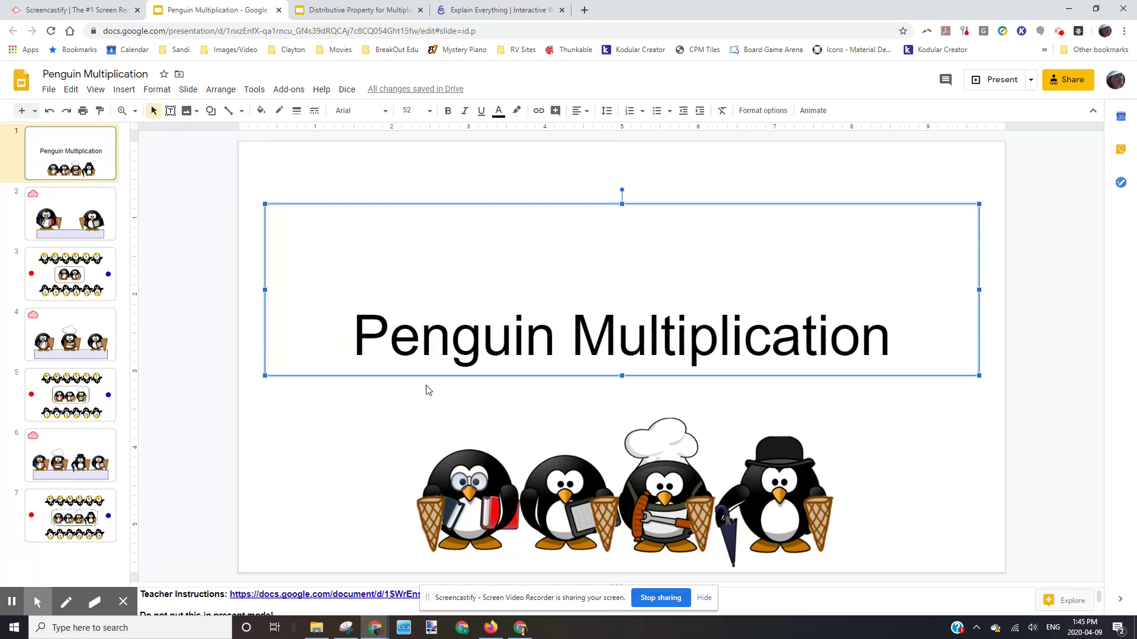
{"action": "left_click", "coordinate": [65, 602]}
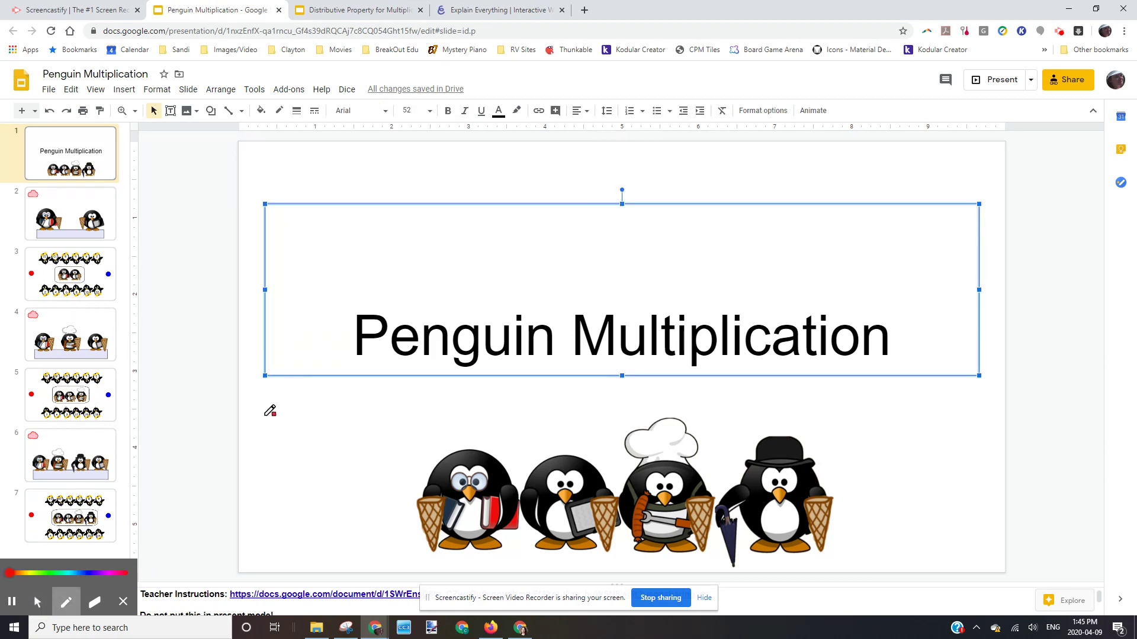
{"action": "left_click", "coordinate": [100, 573]}
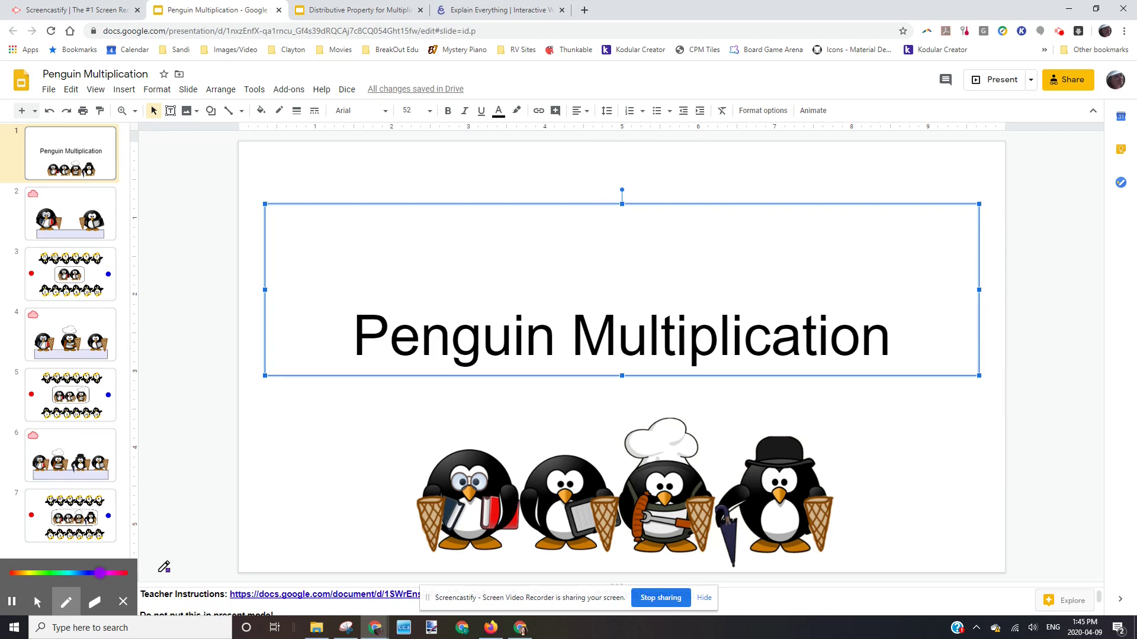
{"action": "mouse_move", "coordinate": [301, 437]}
{"action": "left_mouse_down"}
{"action": "mouse_move", "coordinate": [382, 342]}
{"action": "mouse_move", "coordinate": [302, 436]}
{"action": "mouse_move", "coordinate": [358, 418]}
{"action": "left_mouse_up"}
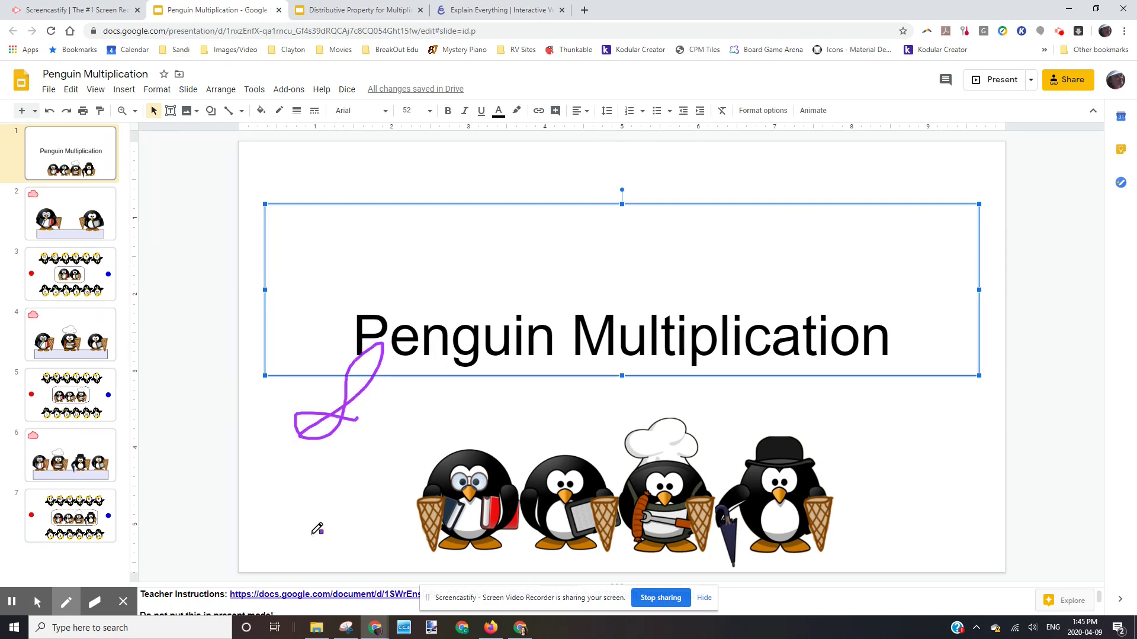
{"action": "left_click", "coordinate": [91, 206]}
{"action": "left_click", "coordinate": [36, 602]}
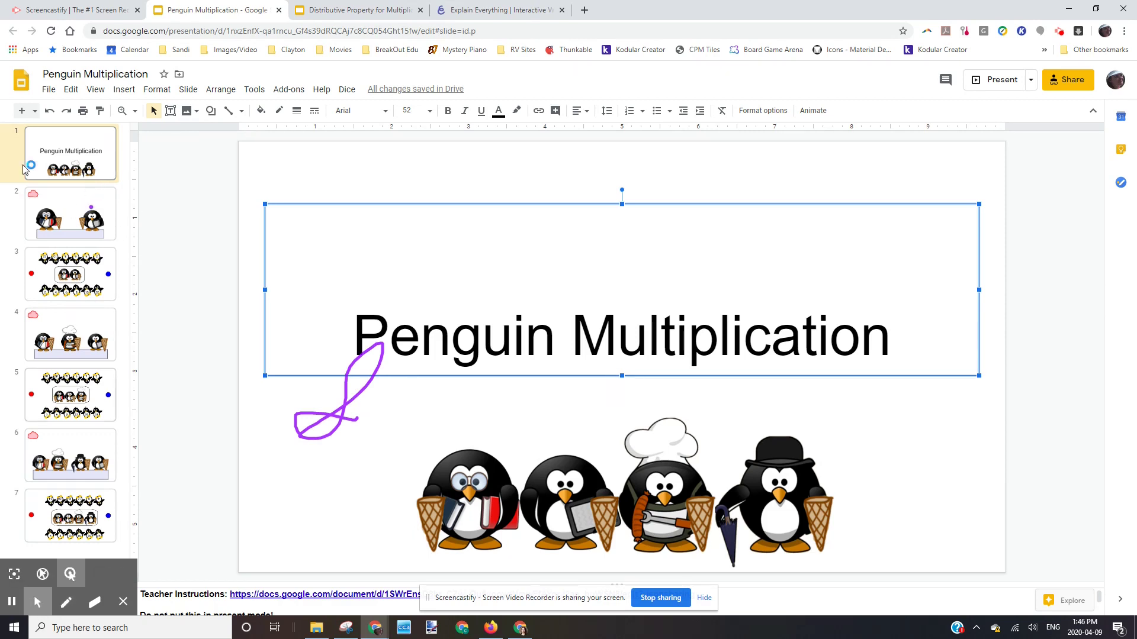
Step: View slide 2 with the two penguins holding ice cream cones, briefly picking the eraser
{"action": "left_click", "coordinate": [52, 211]}
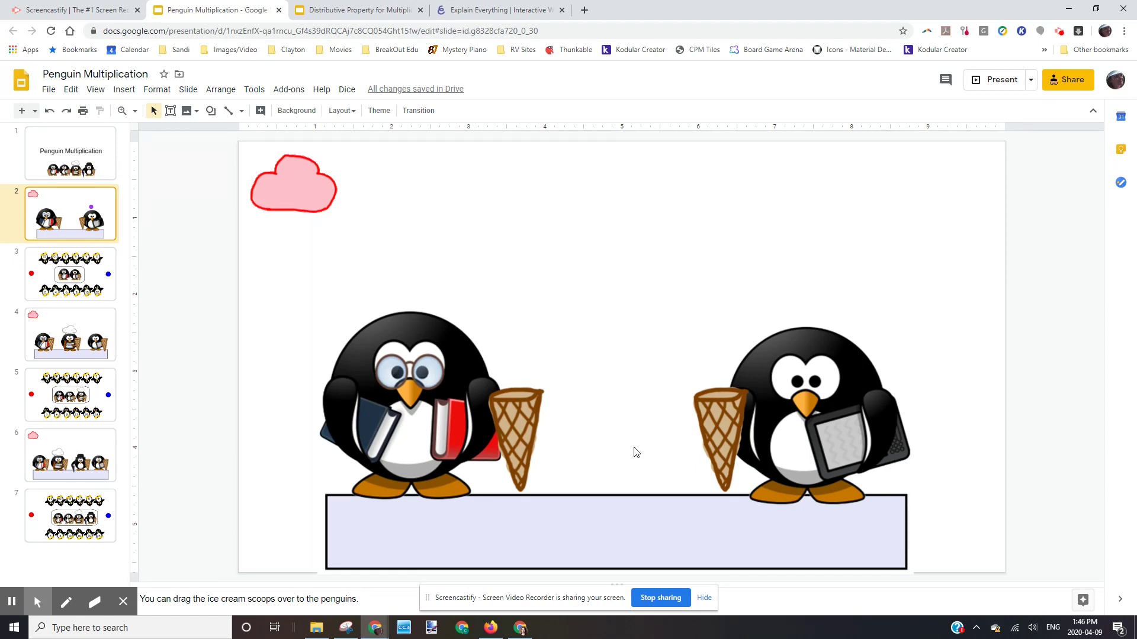
{"action": "left_click", "coordinate": [94, 603]}
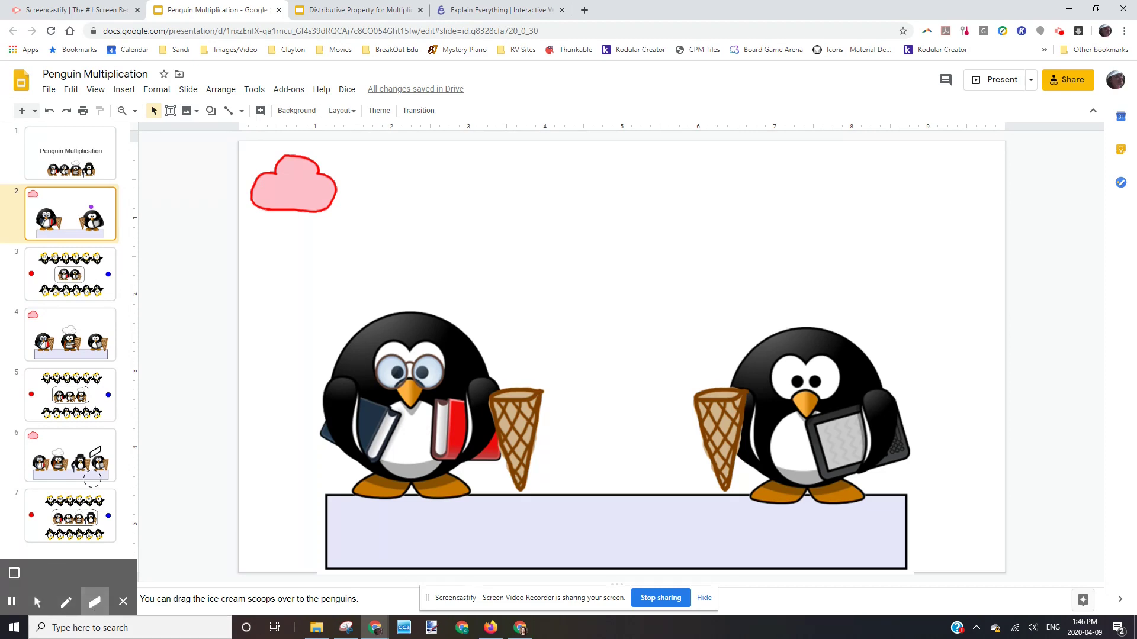
{"action": "left_click", "coordinate": [38, 604]}
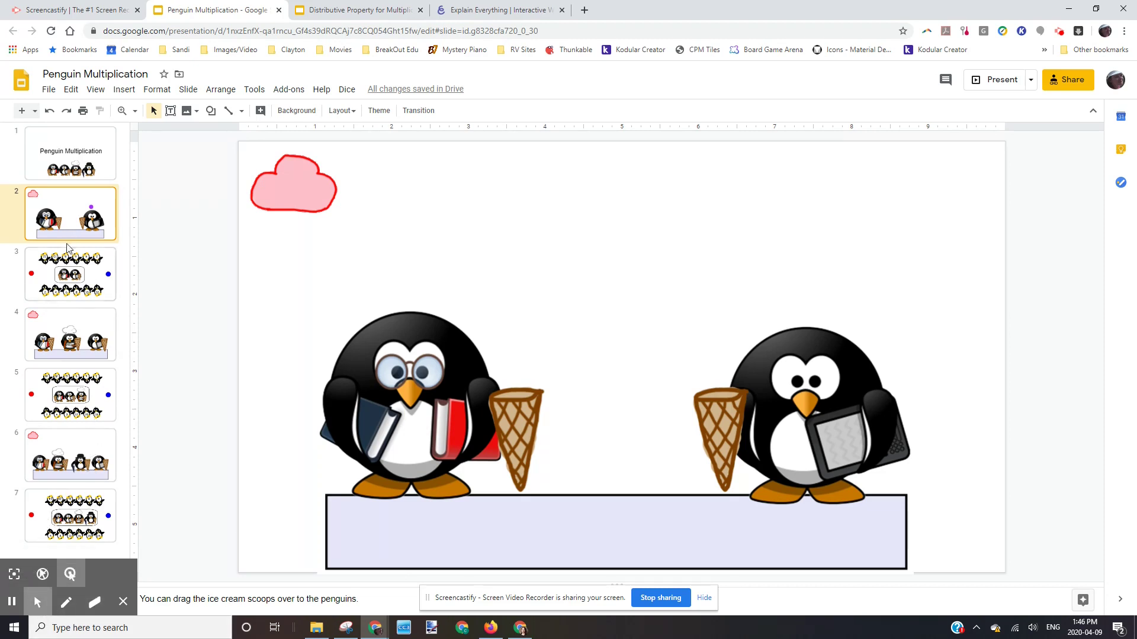
Step: Erase part of the purple loop on the title slide, then wipe all annotations clear
{"action": "left_click", "coordinate": [60, 156]}
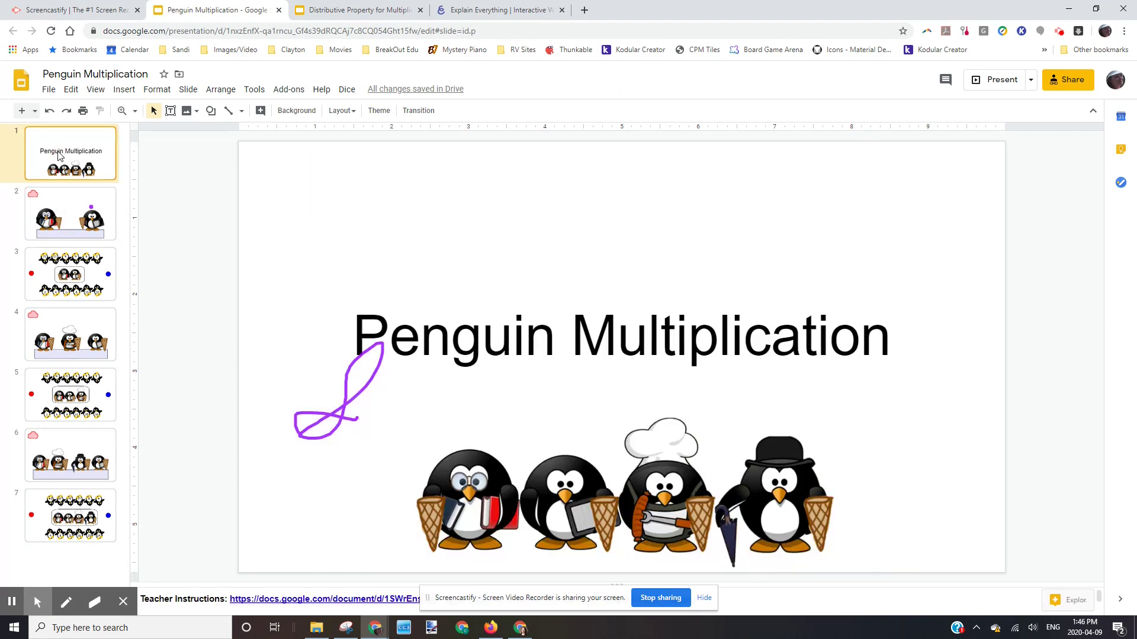
{"action": "left_click", "coordinate": [92, 606]}
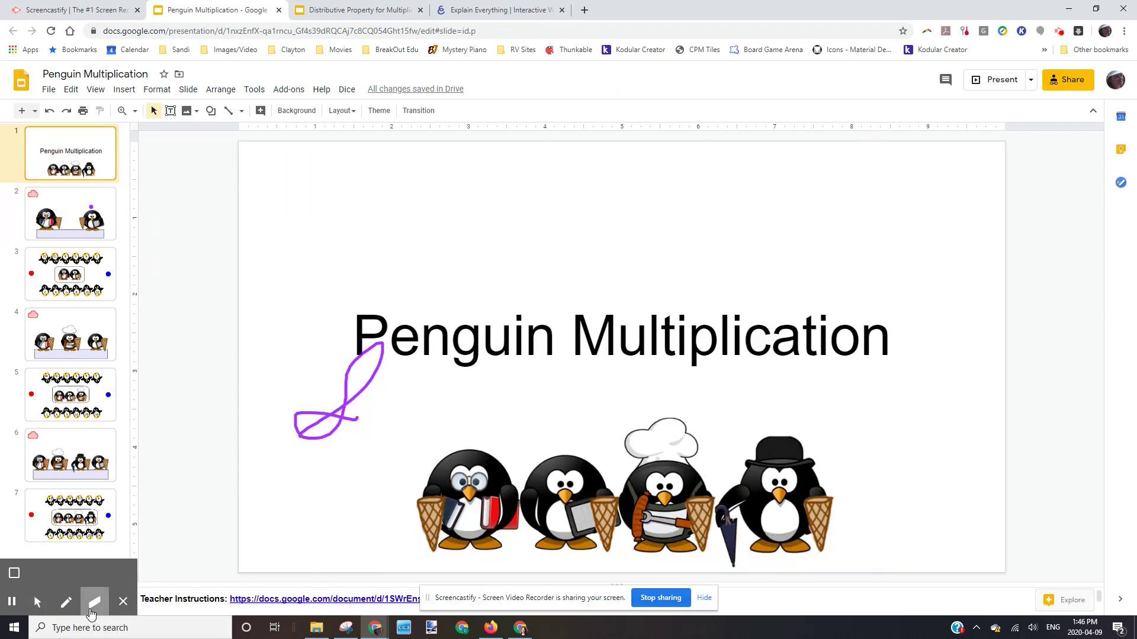
{"action": "mouse_move", "coordinate": [328, 391]}
{"action": "left_mouse_down"}
{"action": "mouse_move", "coordinate": [370, 408]}
{"action": "mouse_move", "coordinate": [350, 406]}
{"action": "mouse_move", "coordinate": [337, 421]}
{"action": "left_mouse_up"}
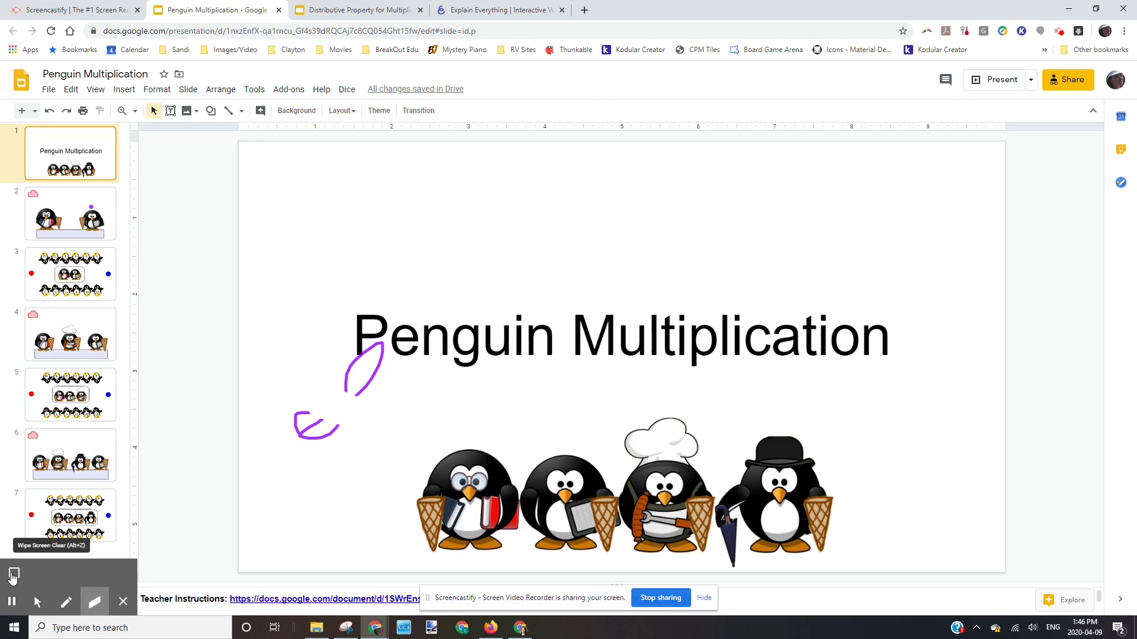
{"action": "left_click", "coordinate": [13, 576]}
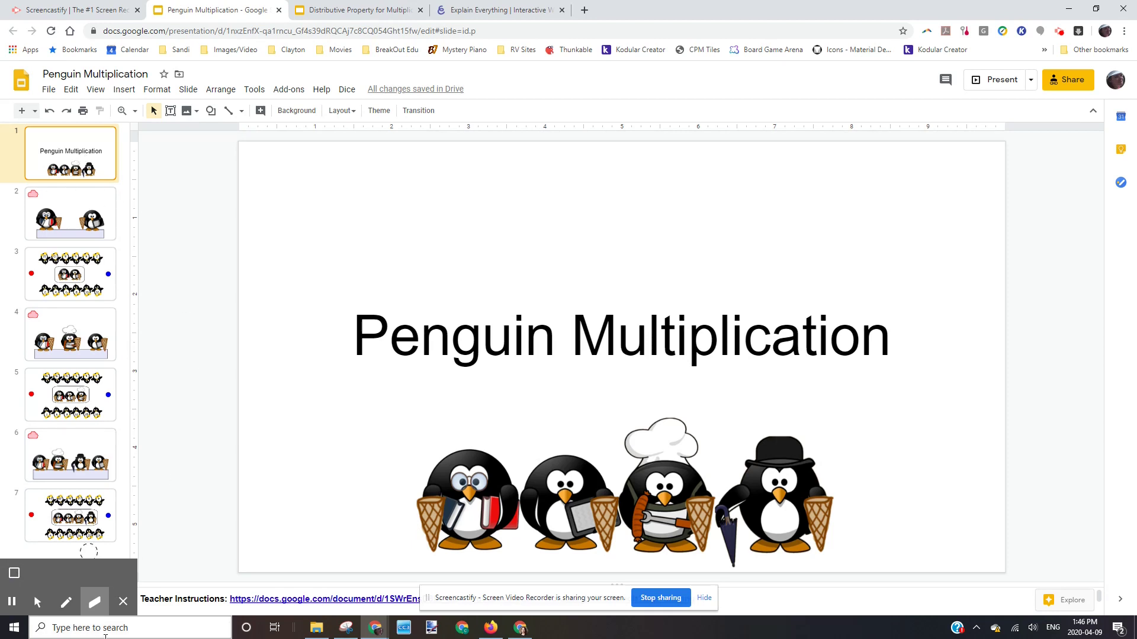
Step: Draw two purple freehand strokes above the left end and middle of the title
{"action": "left_click", "coordinate": [38, 603]}
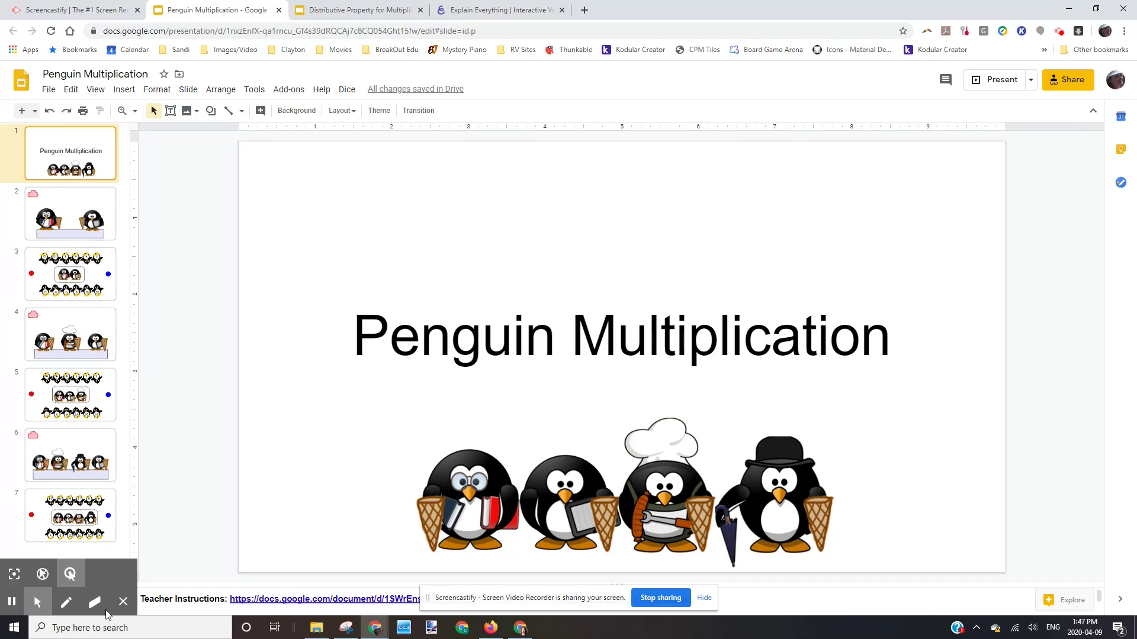
{"action": "left_click", "coordinate": [67, 611]}
{"action": "mouse_move", "coordinate": [373, 249]}
{"action": "left_mouse_down"}
{"action": "mouse_move", "coordinate": [374, 279]}
{"action": "mouse_move", "coordinate": [398, 274]}
{"action": "mouse_move", "coordinate": [422, 229]}
{"action": "mouse_move", "coordinate": [415, 267]}
{"action": "mouse_move", "coordinate": [440, 281]}
{"action": "left_mouse_up"}
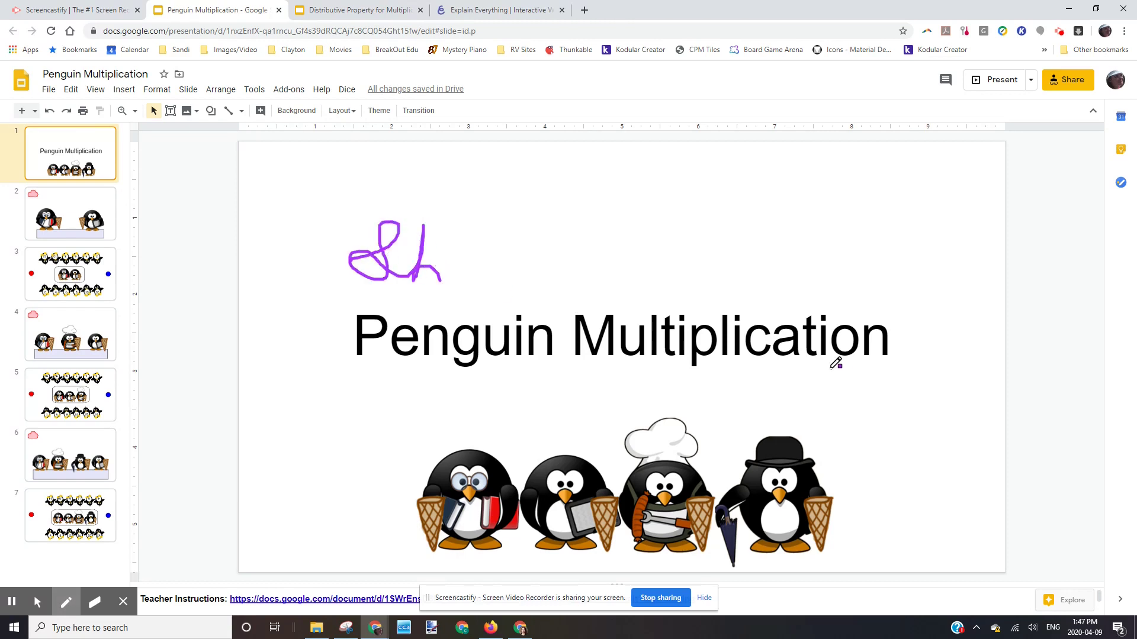
{"action": "mouse_move", "coordinate": [556, 277]}
{"action": "left_mouse_down"}
{"action": "mouse_move", "coordinate": [624, 215]}
{"action": "mouse_move", "coordinate": [644, 278]}
{"action": "mouse_move", "coordinate": [661, 256]}
{"action": "left_mouse_up"}
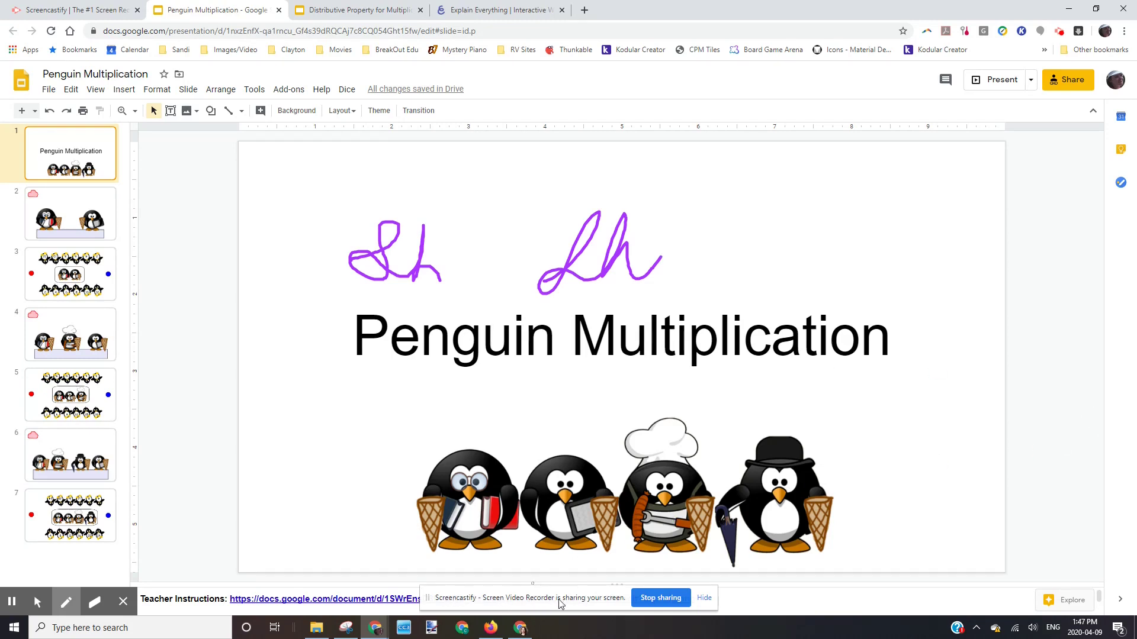
Step: Hide the sharing bar, turn off Show speaker notes, and switch the editor to full screen
{"action": "left_click", "coordinate": [704, 598]}
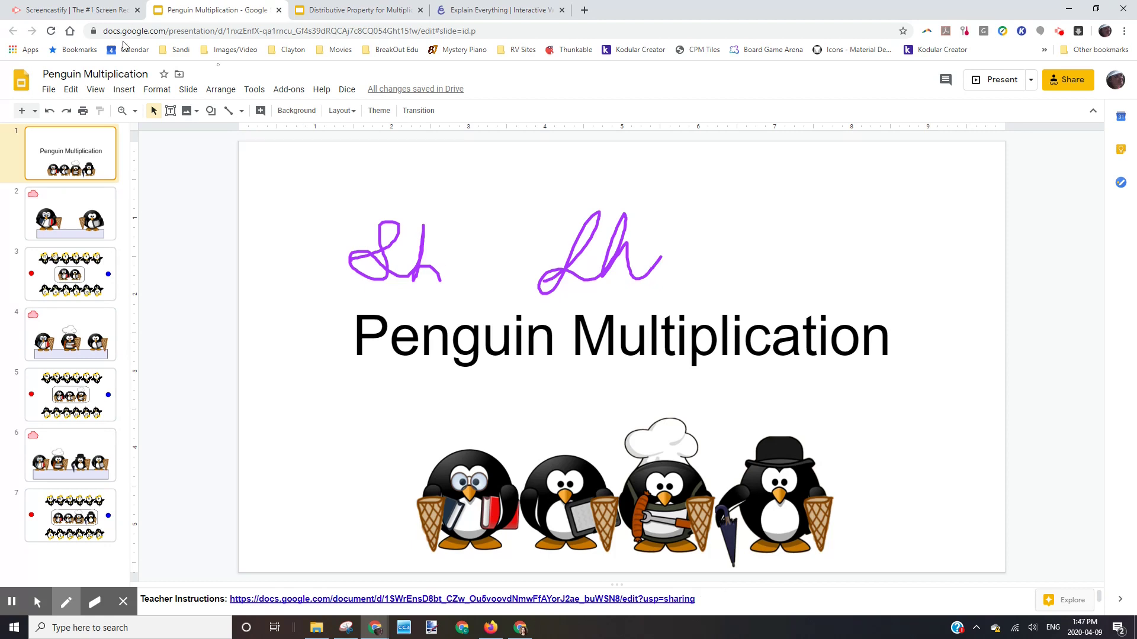
{"action": "left_click", "coordinate": [38, 602]}
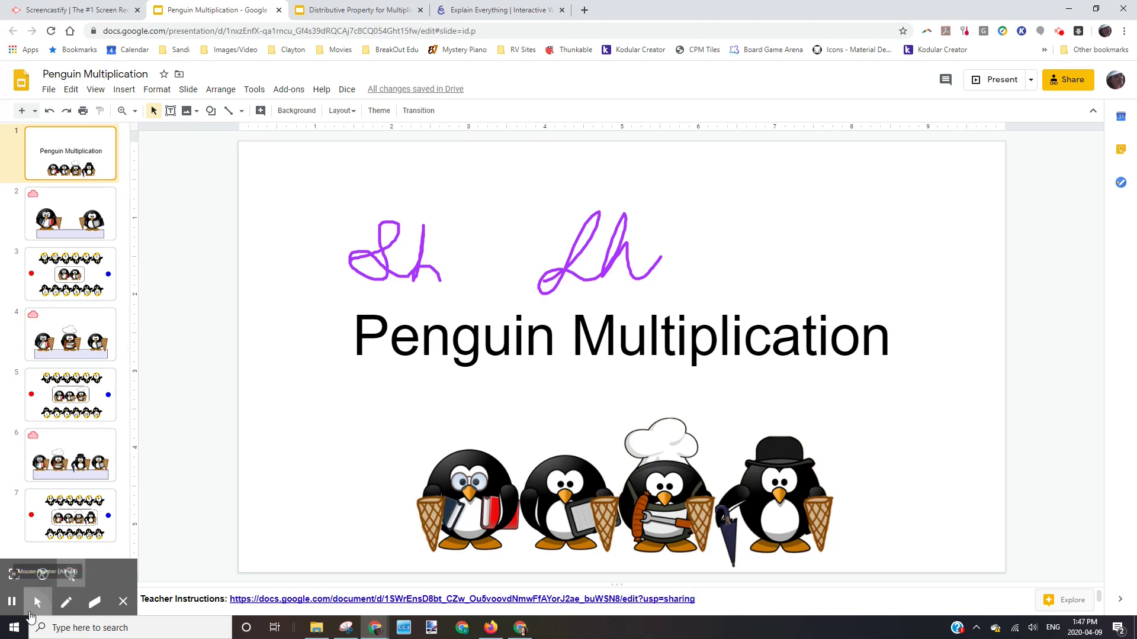
{"action": "left_click", "coordinate": [97, 89]}
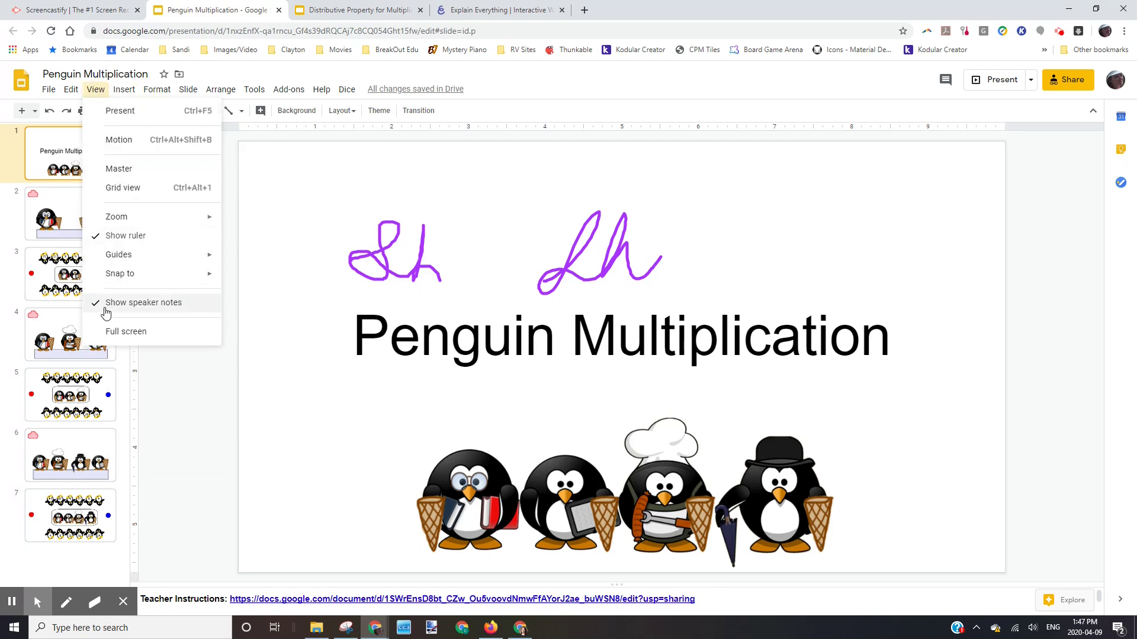
{"action": "left_click", "coordinate": [144, 303]}
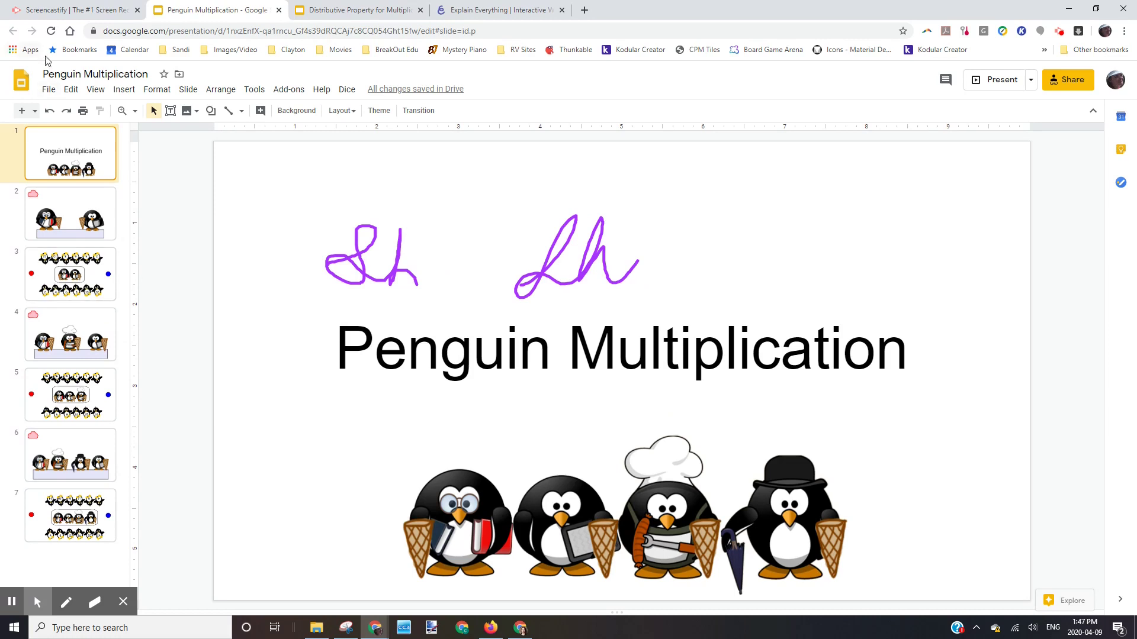
{"action": "left_click", "coordinate": [96, 90]}
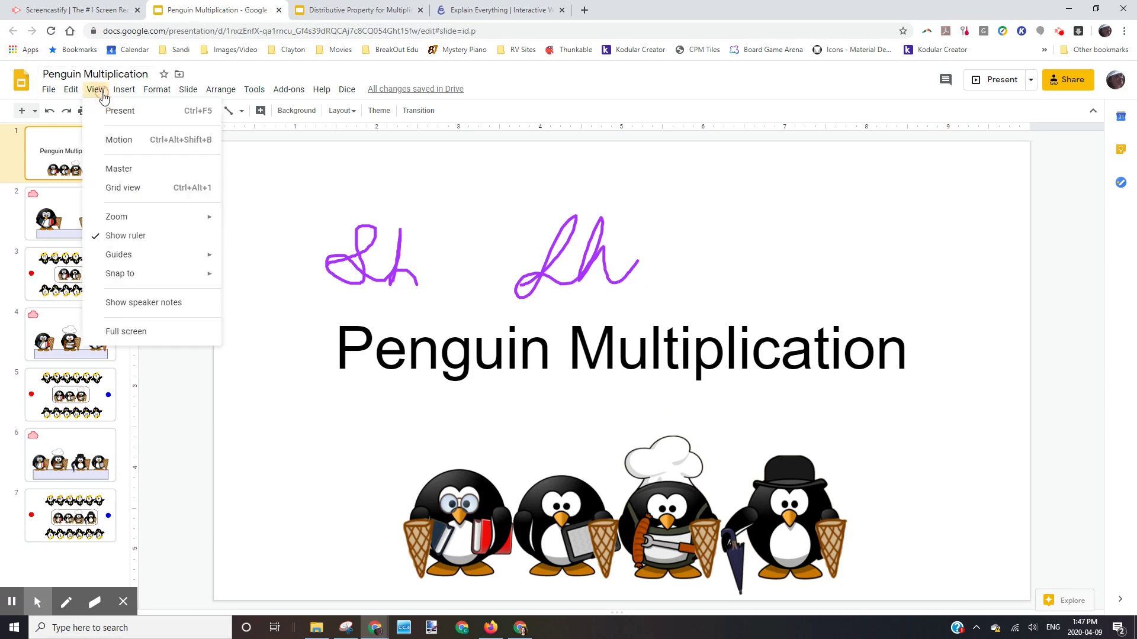
{"action": "left_click", "coordinate": [120, 331]}
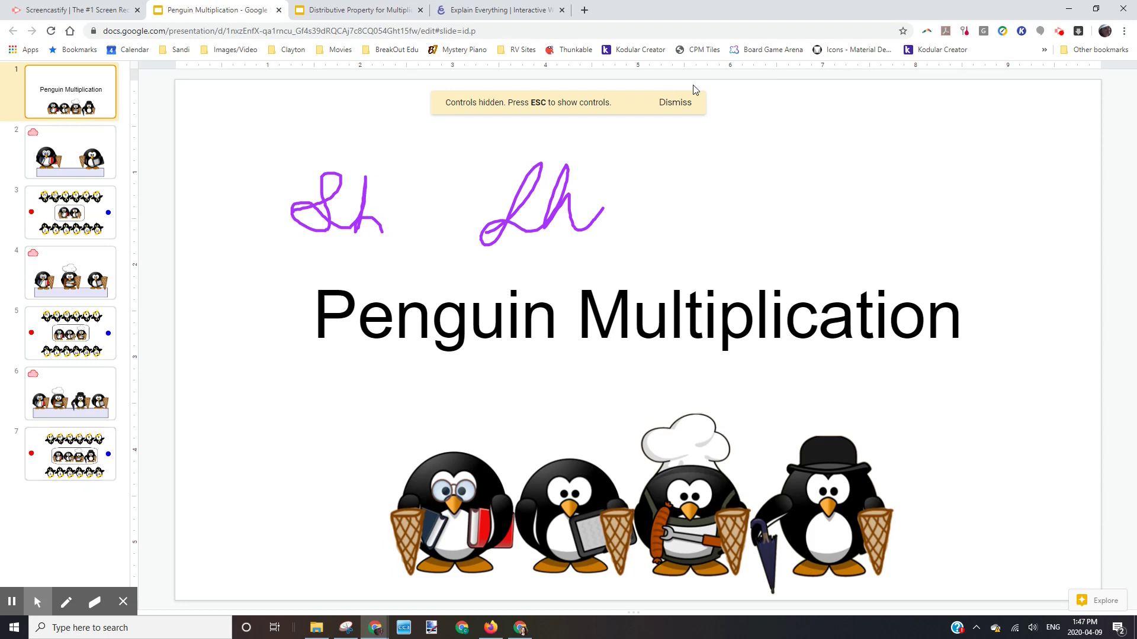
Step: Dismiss the notice, exit full screen with Esc, and turn speaker notes back on
{"action": "left_click", "coordinate": [683, 104]}
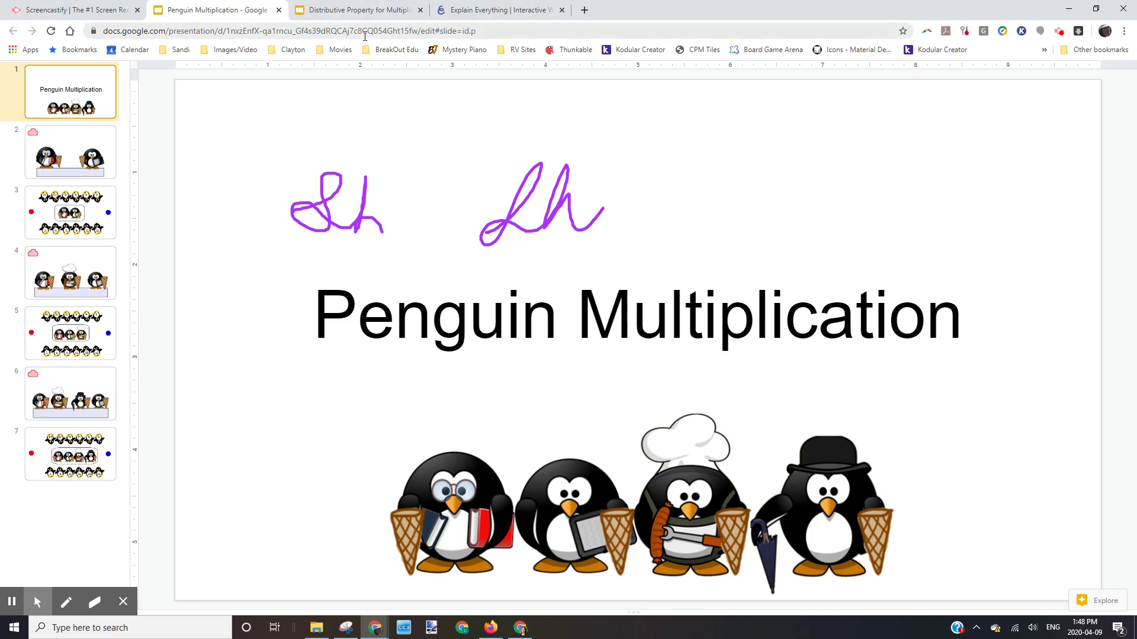
{"action": "key", "text": "Escape"}
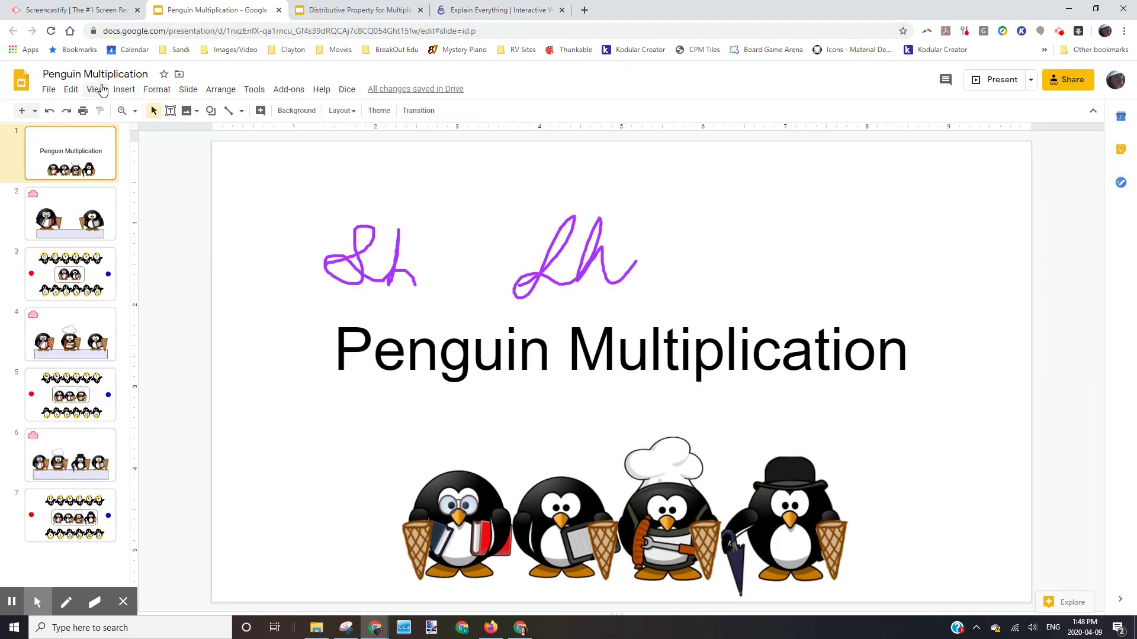
{"action": "left_click", "coordinate": [96, 88]}
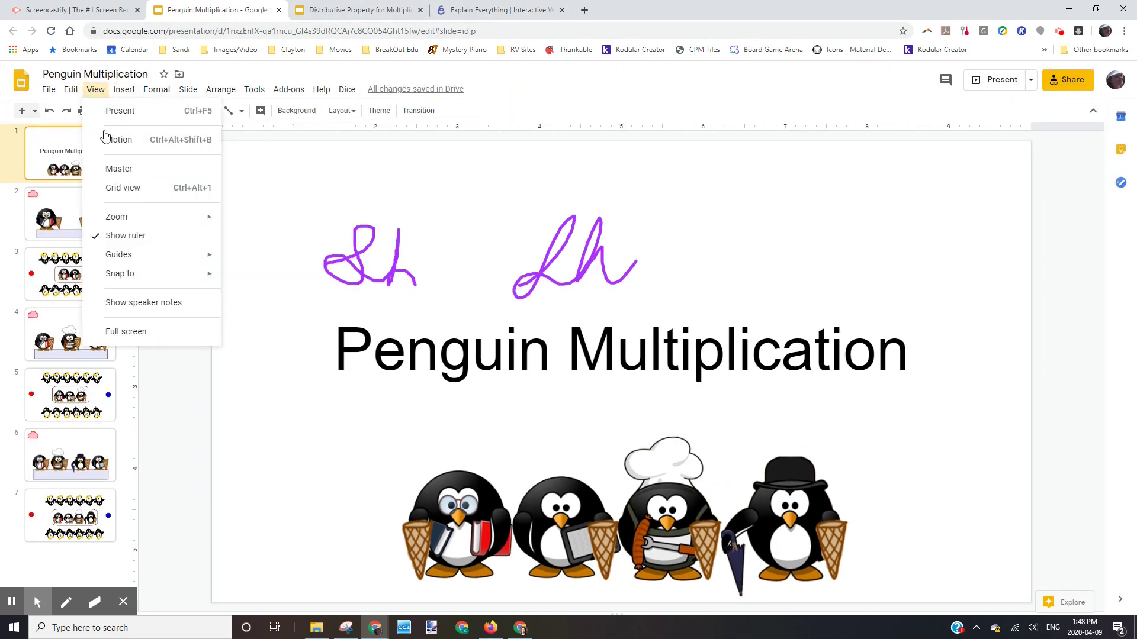
{"action": "left_click", "coordinate": [126, 303]}
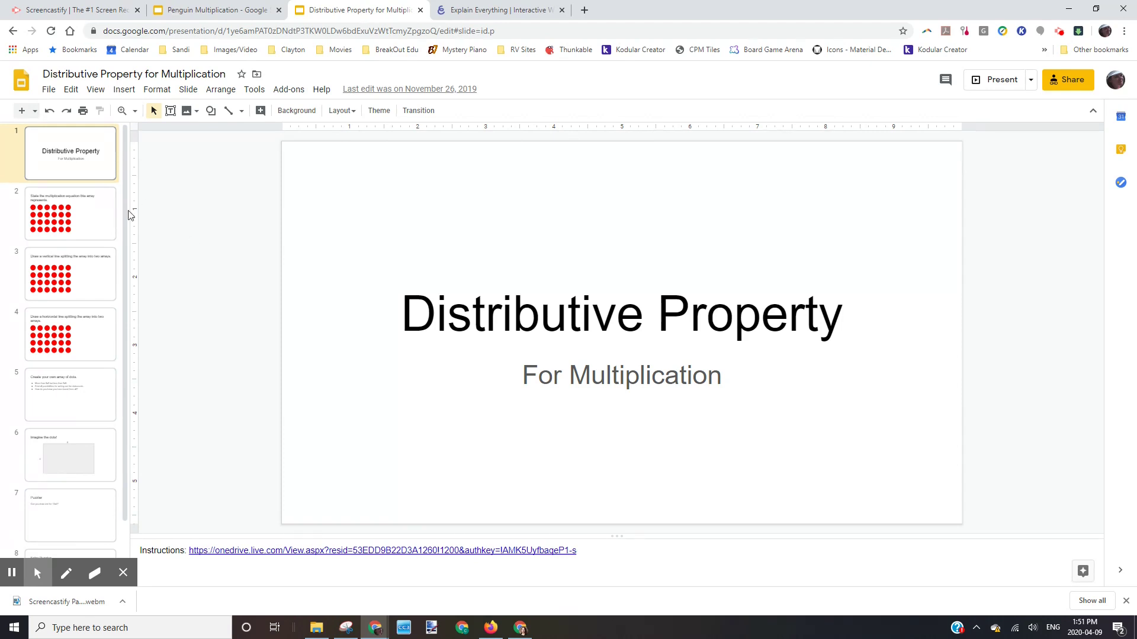
{"action": "left_click", "coordinate": [100, 227]}
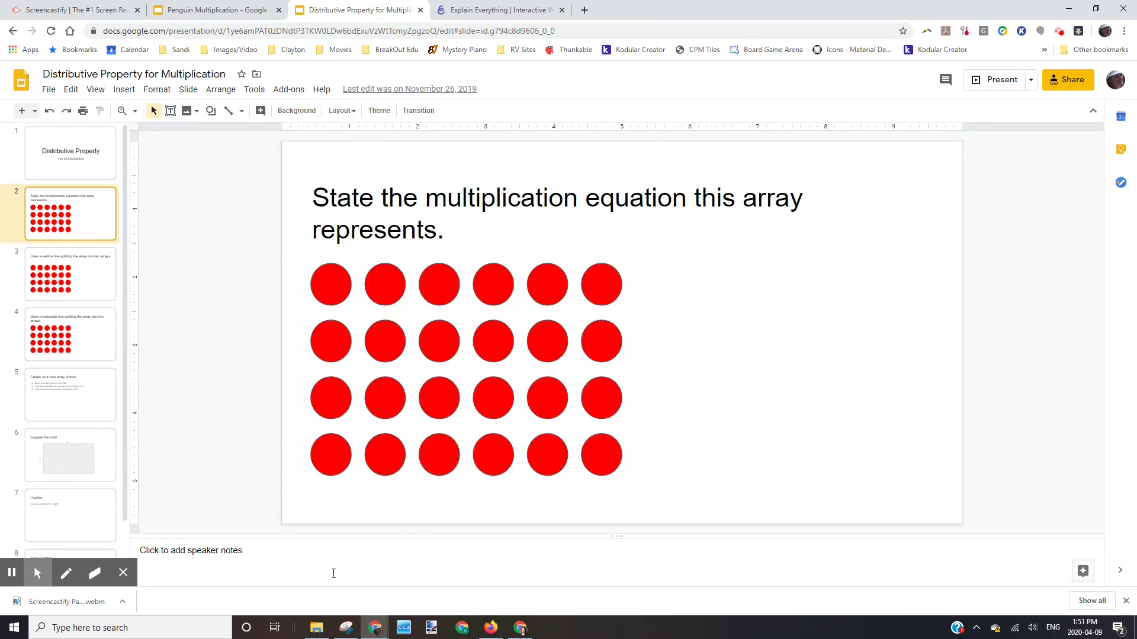
{"action": "mouse_move", "coordinate": [101, 574]}
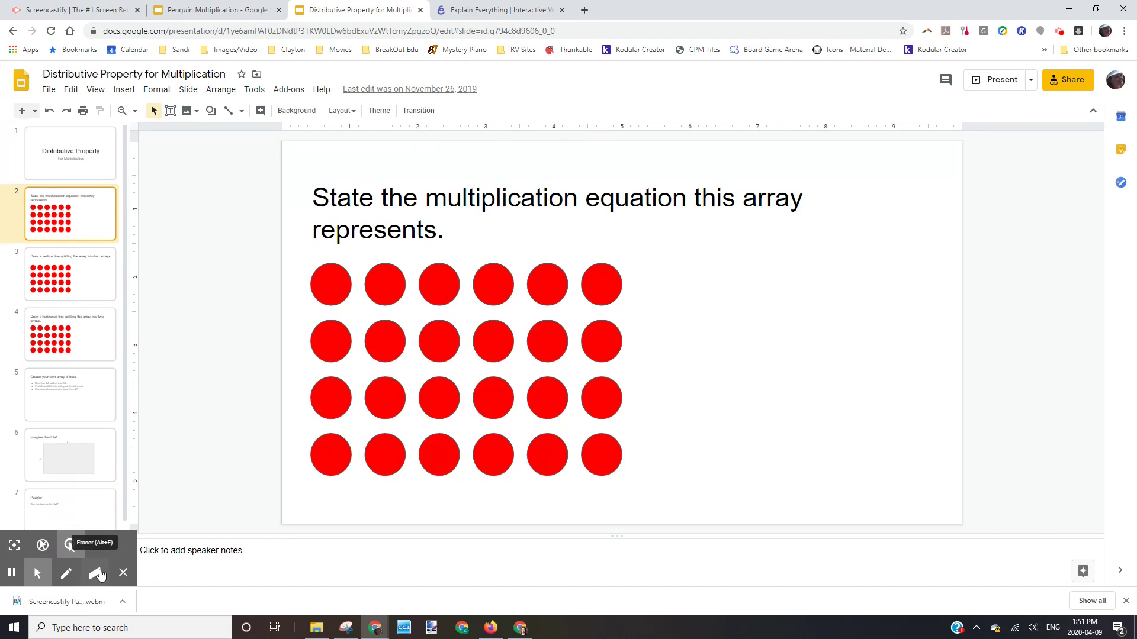
{"action": "left_click", "coordinate": [87, 168]}
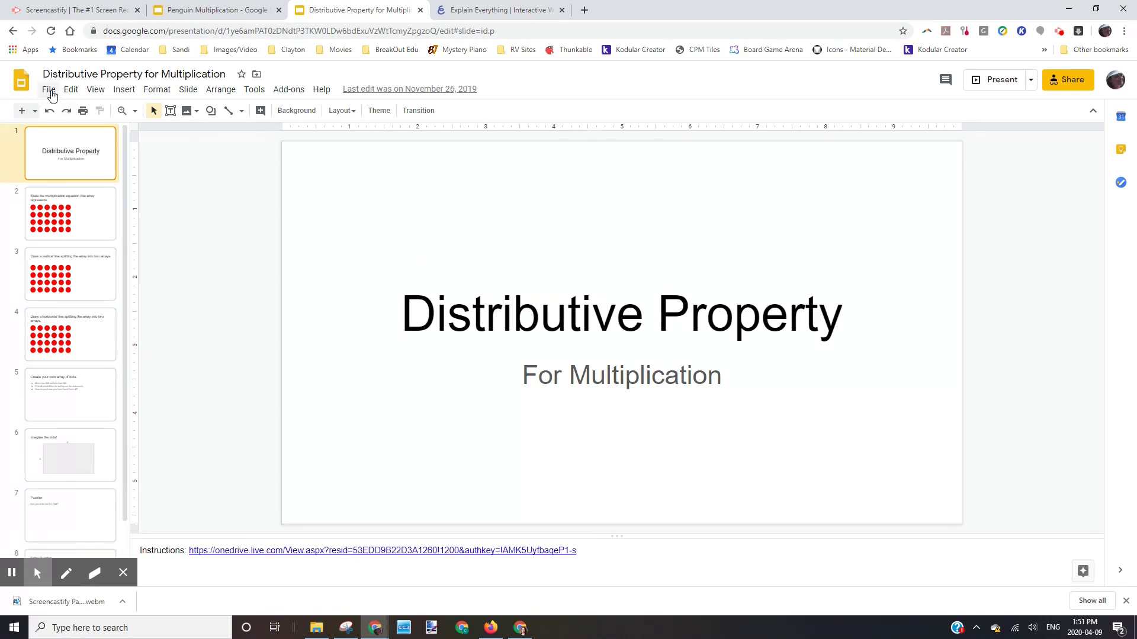
Step: Download the Distributive Property deck as a PDF document into the VideoTaping folder
{"action": "left_click", "coordinate": [50, 92]}
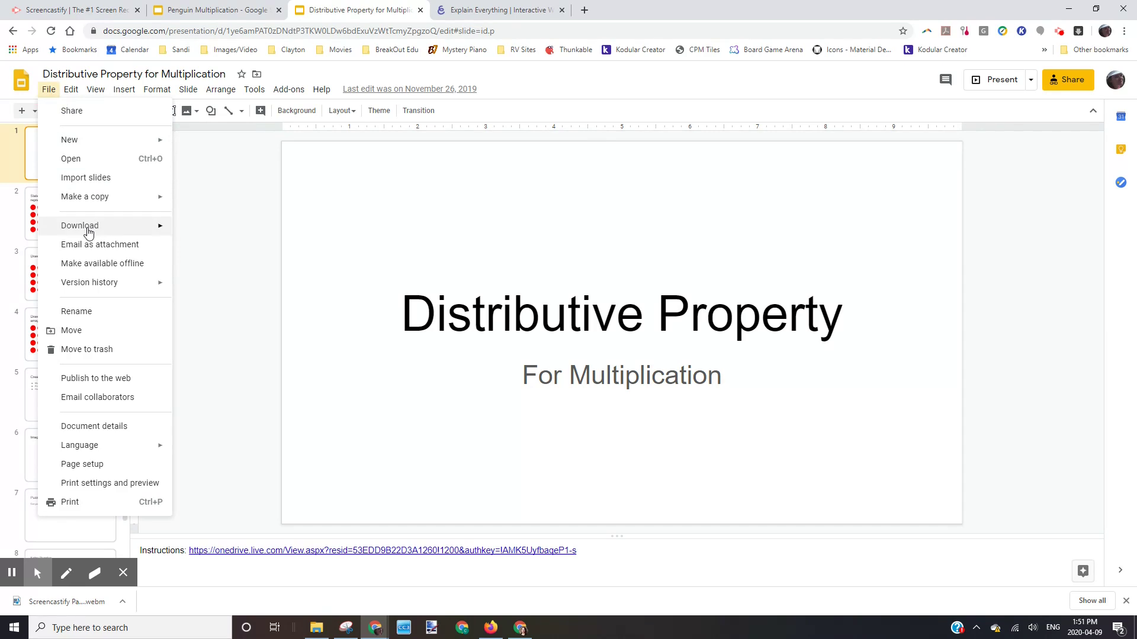
{"action": "mouse_move", "coordinate": [89, 232]}
{"action": "left_click", "coordinate": [219, 267]}
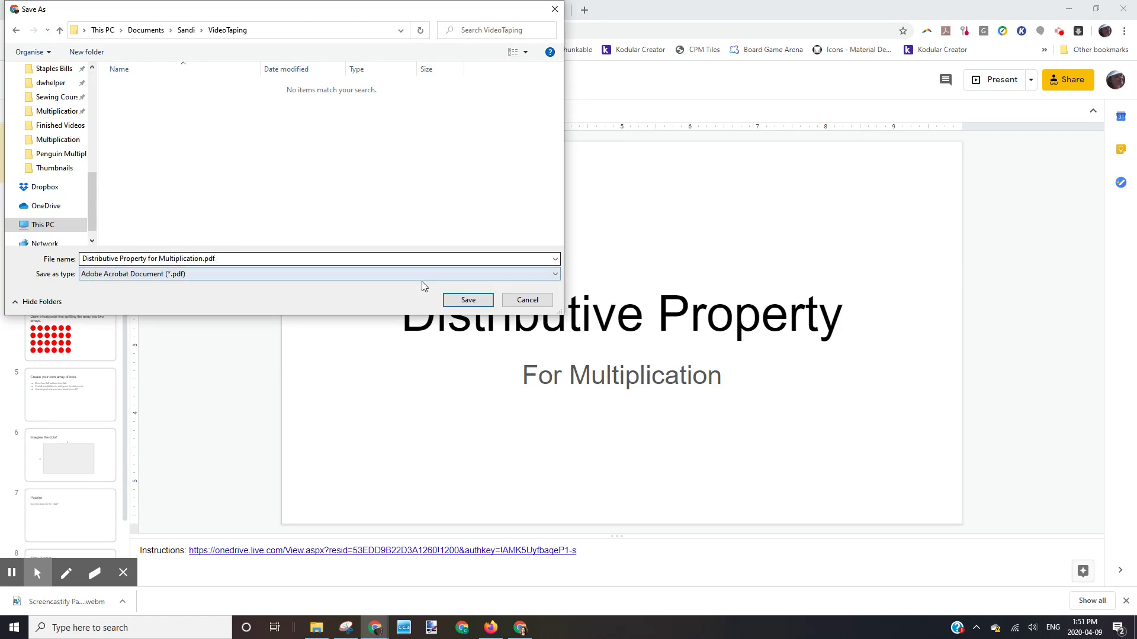
{"action": "left_click", "coordinate": [467, 302]}
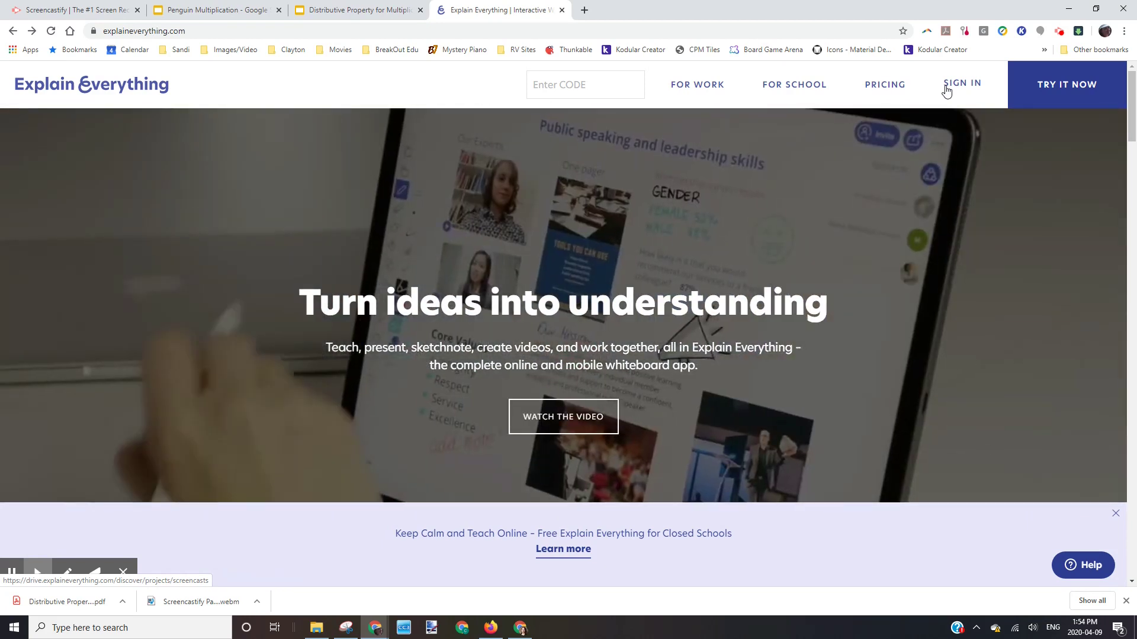
Step: Sign in to Explain Everything with Google and create a new whiteboard project
{"action": "left_click", "coordinate": [946, 89]}
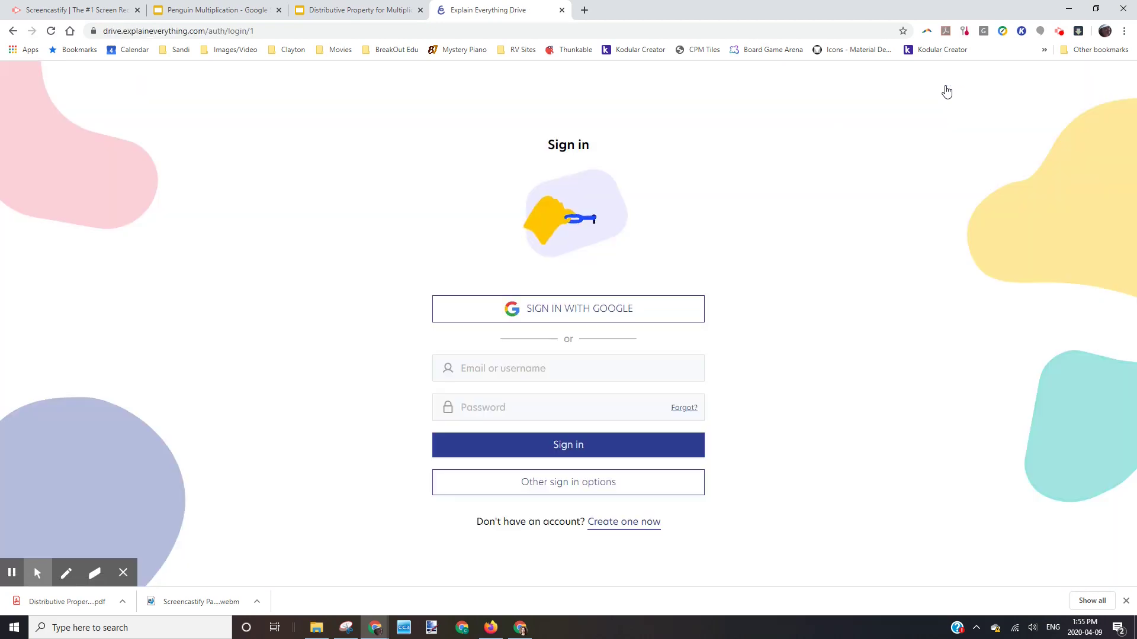
{"action": "left_click", "coordinate": [588, 317]}
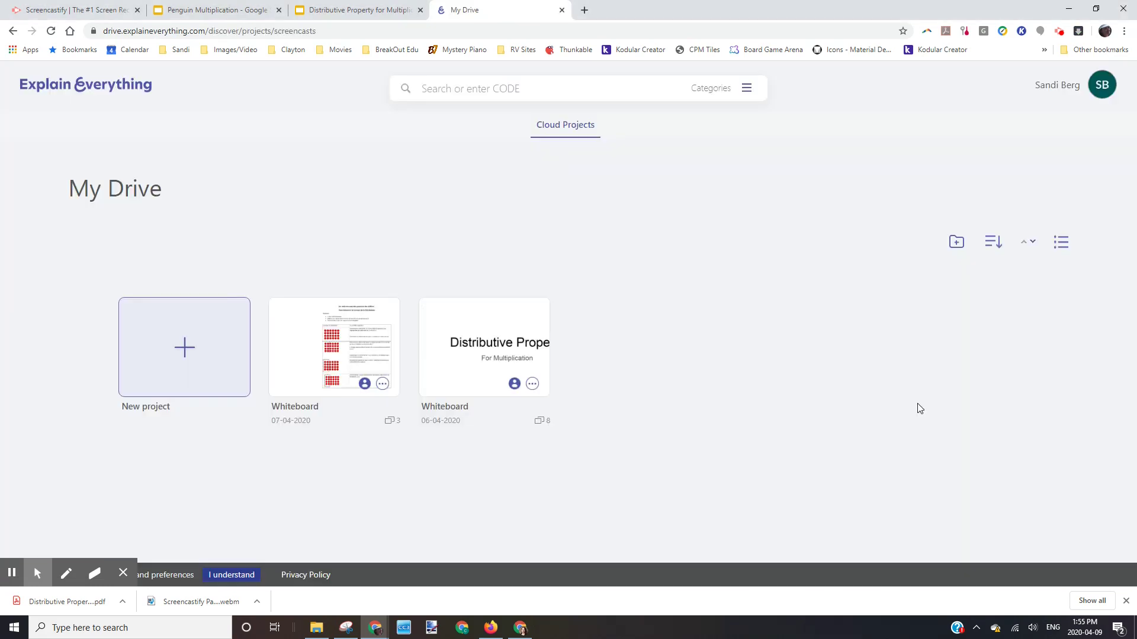
{"action": "left_click", "coordinate": [190, 347]}
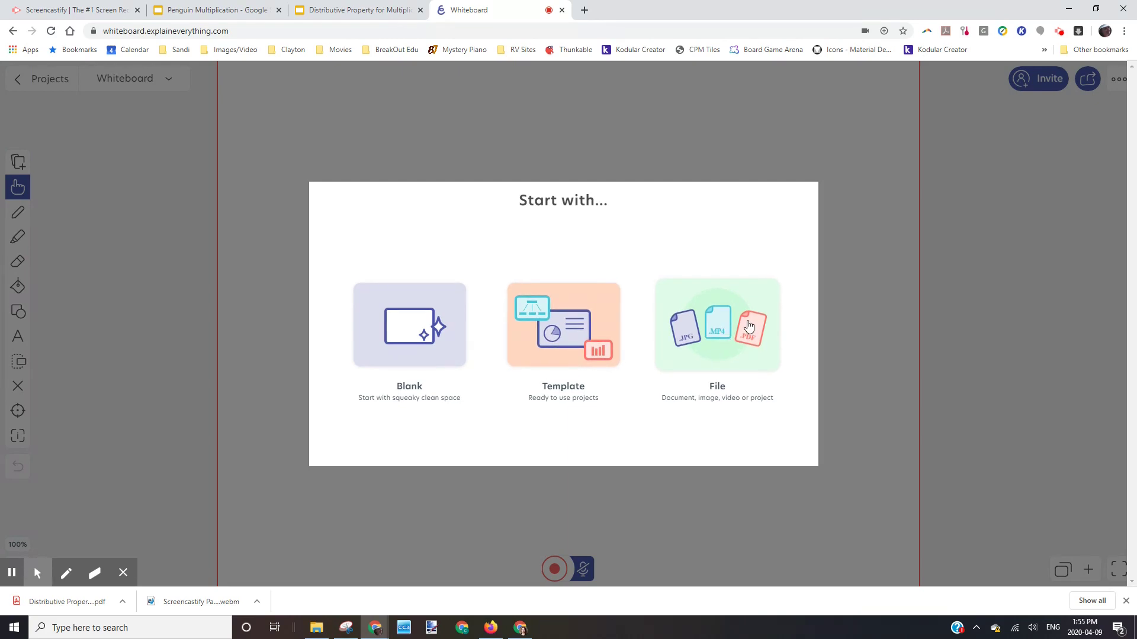
Step: Start the whiteboard from a file, inserting all 8 pages of the Distributive Property PDF
{"action": "left_click", "coordinate": [748, 325]}
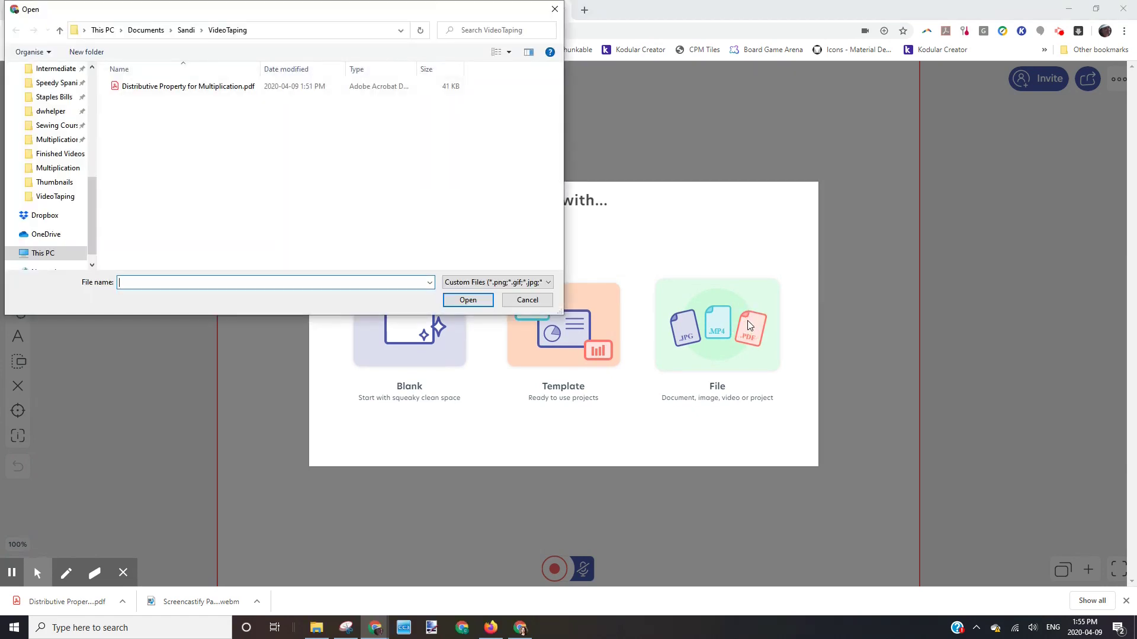
{"action": "double_click", "coordinate": [175, 88]}
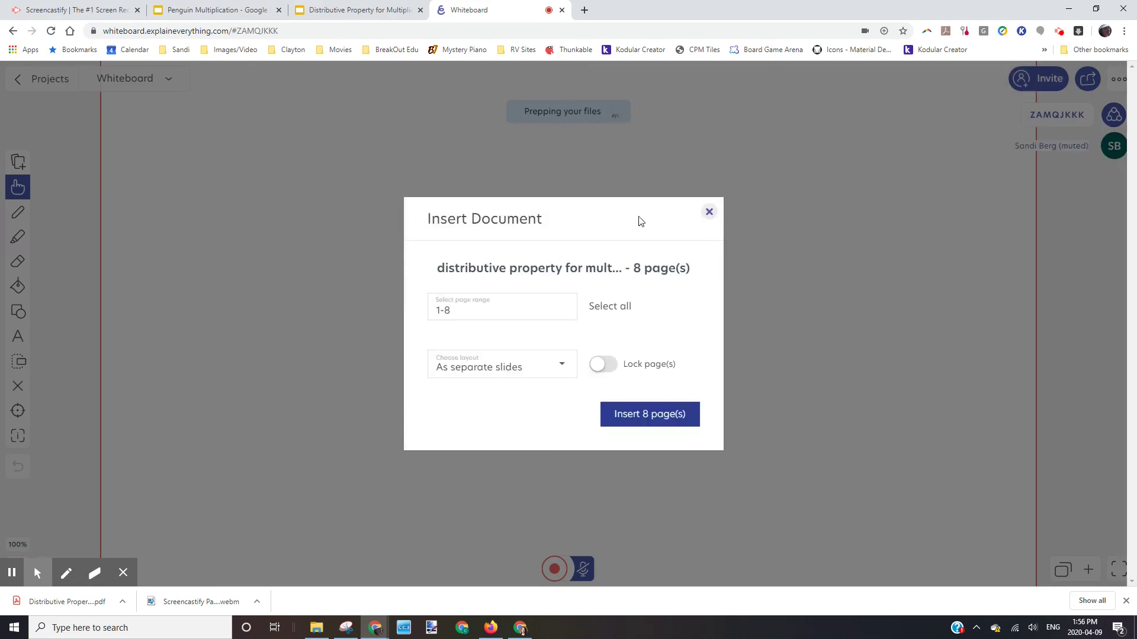
{"action": "left_click", "coordinate": [649, 421]}
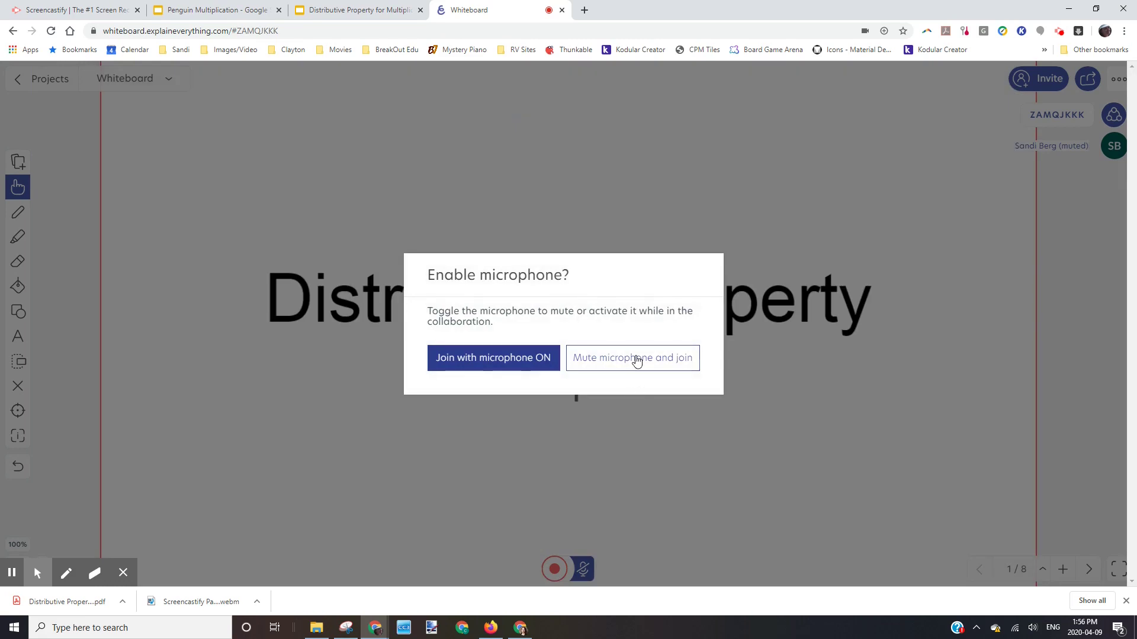
Step: Join the whiteboard with the microphone muted, then click the record button
{"action": "left_click", "coordinate": [637, 359]}
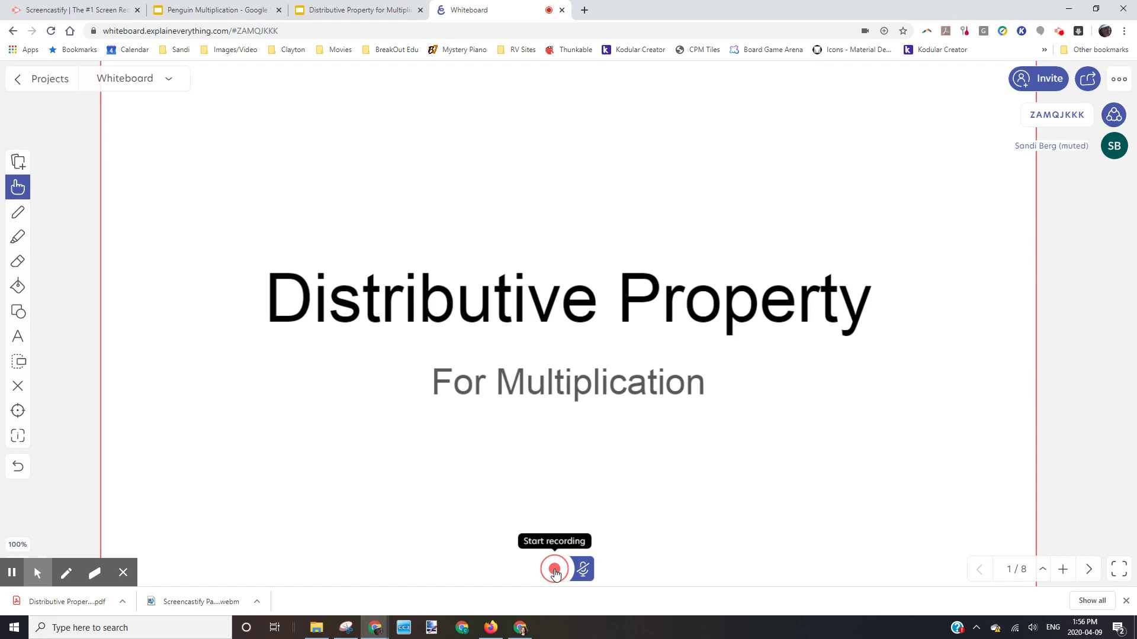
{"action": "left_click", "coordinate": [554, 570]}
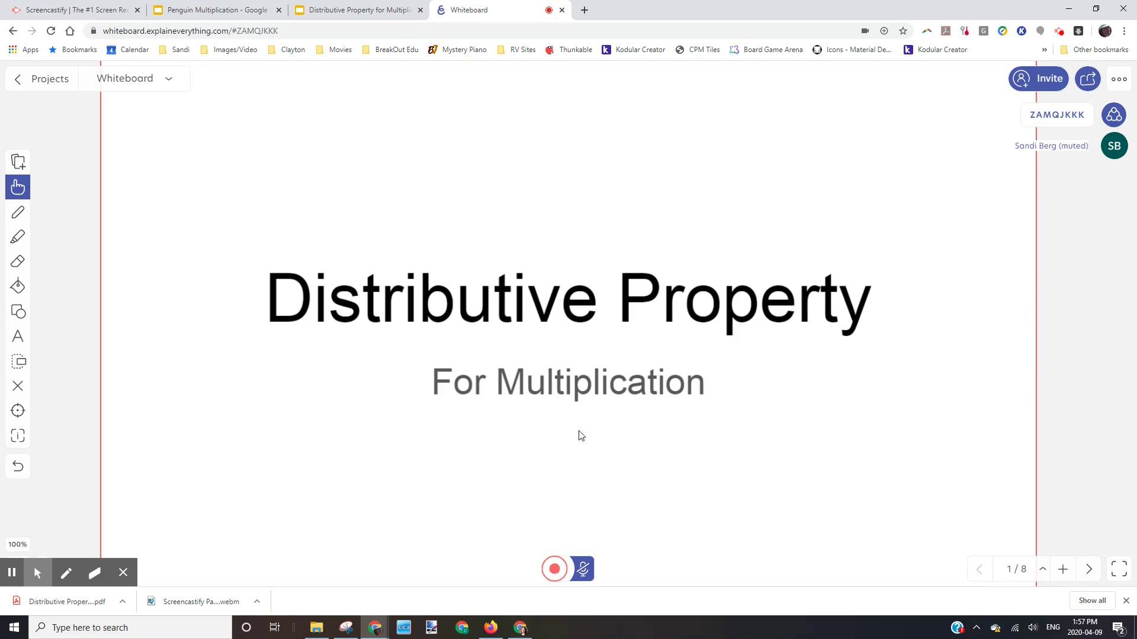
Step: On slide 2, draw a vertical pen line between the 3rd and 4th dot columns and a horizontal line between rows 1 and 2
{"action": "left_click", "coordinate": [1089, 570]}
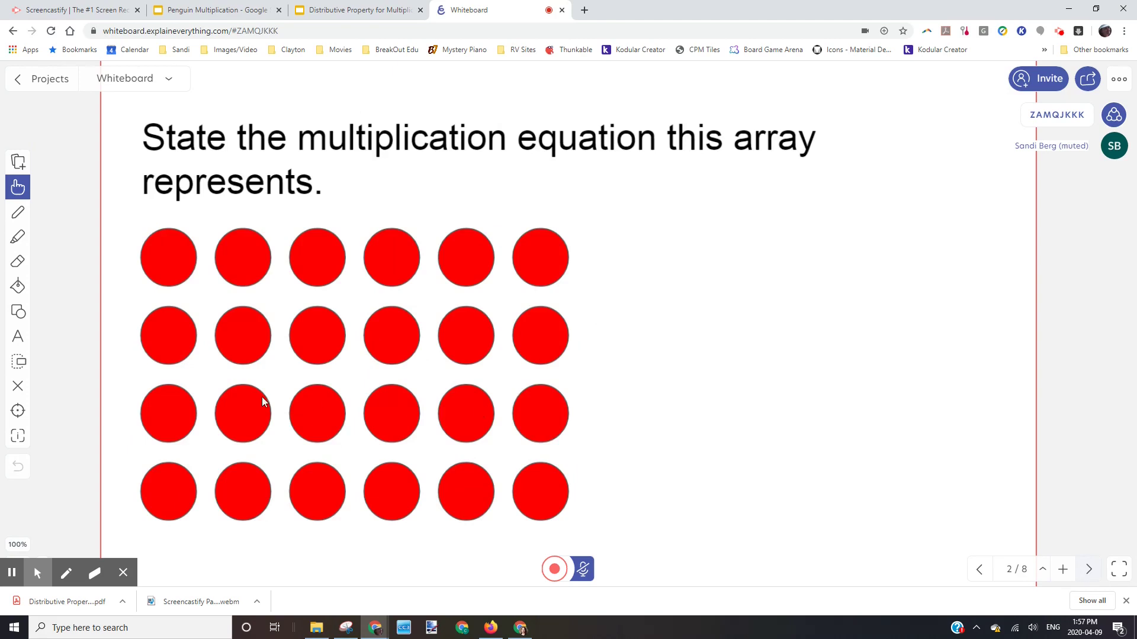
{"action": "key", "text": "p"}
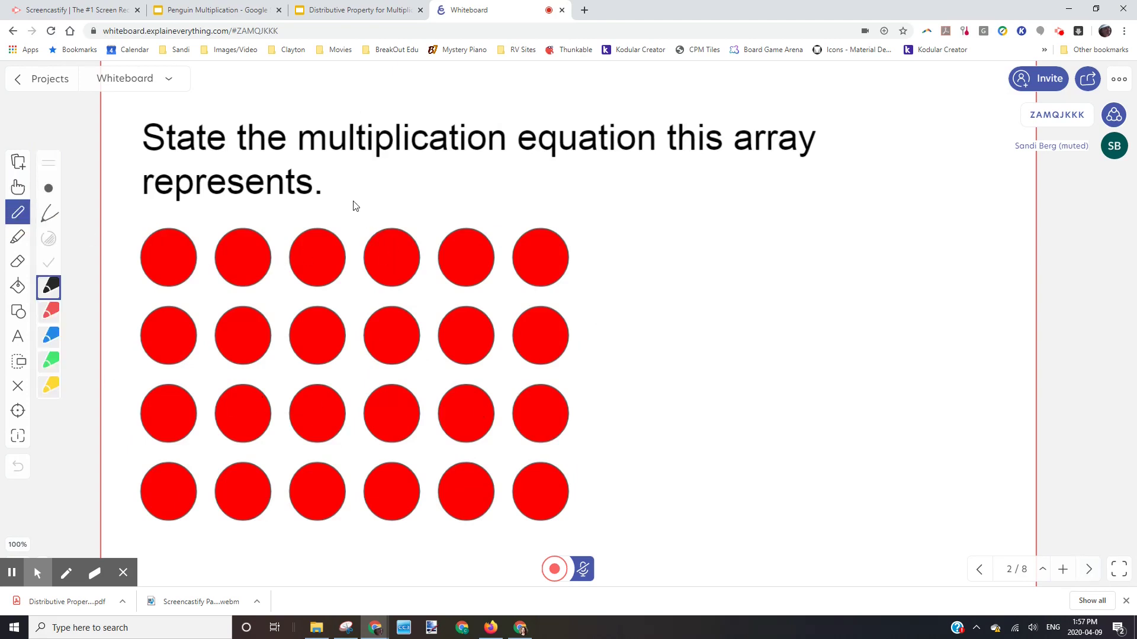
{"action": "left_click_drag", "start_coordinate": [353, 200], "coordinate": [347, 528]}
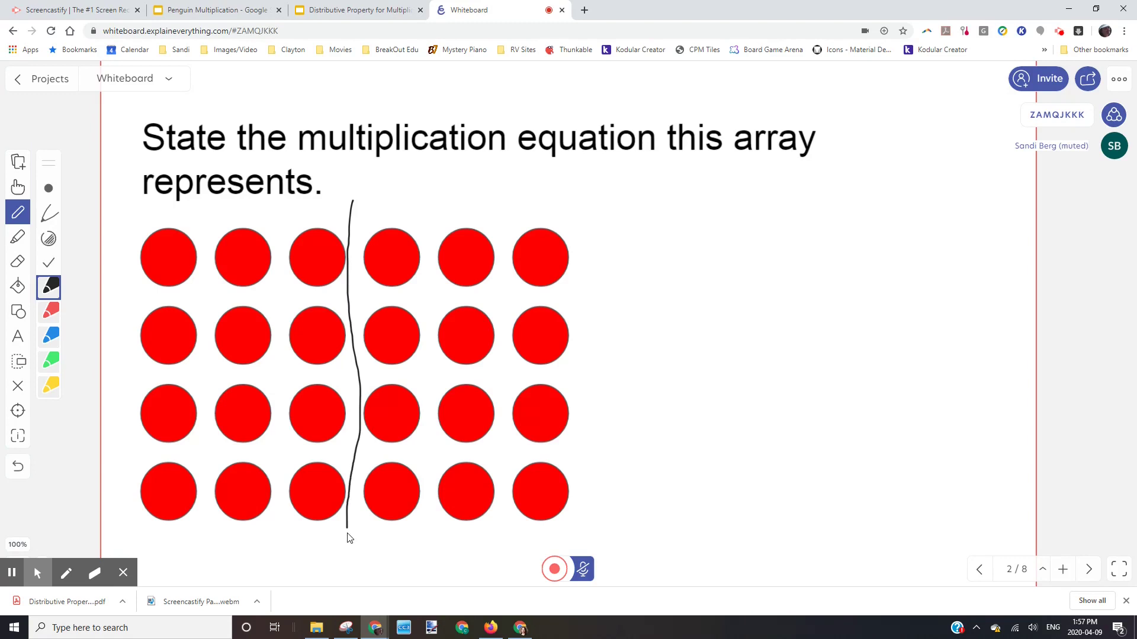
{"action": "left_click_drag", "start_coordinate": [124, 295], "coordinate": [359, 304]}
{"action": "left_click_drag", "start_coordinate": [605, 309], "coordinate": [606, 307]}
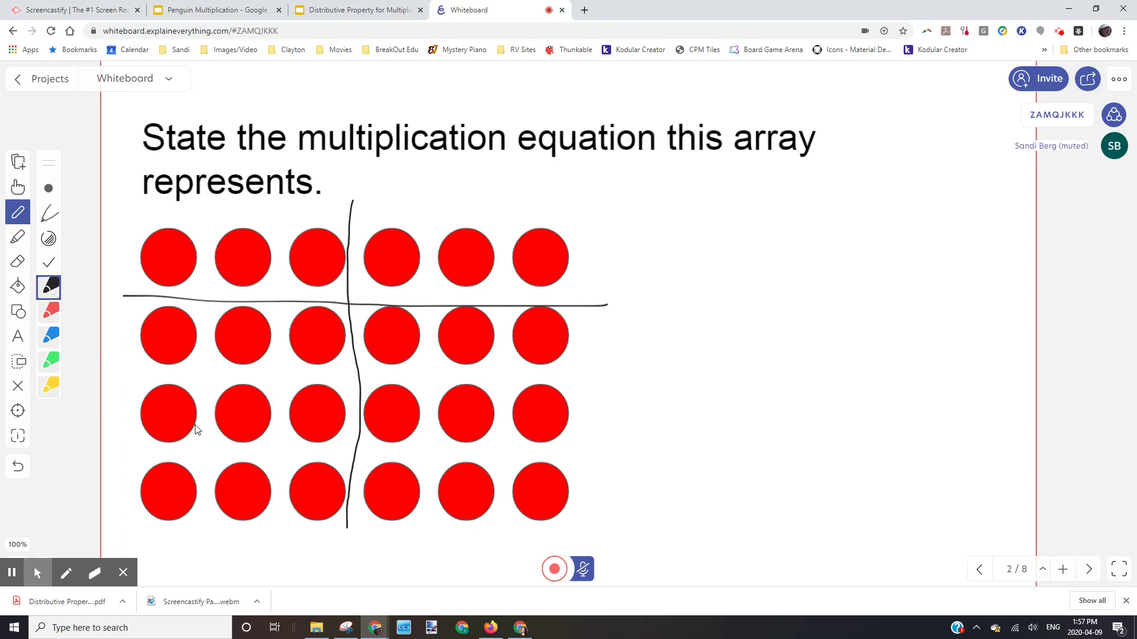
Step: Add the text 'this is how you can type' to the right of the array
{"action": "left_click", "coordinate": [21, 339]}
{"action": "left_click", "coordinate": [696, 216]}
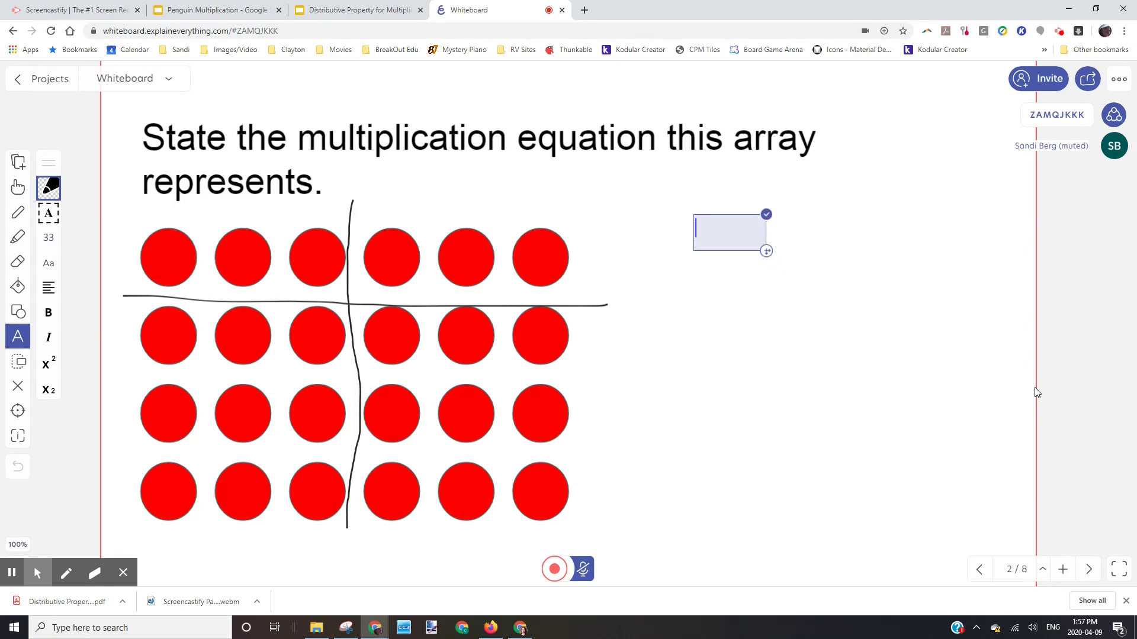
{"action": "type", "text": "this is how you d"}
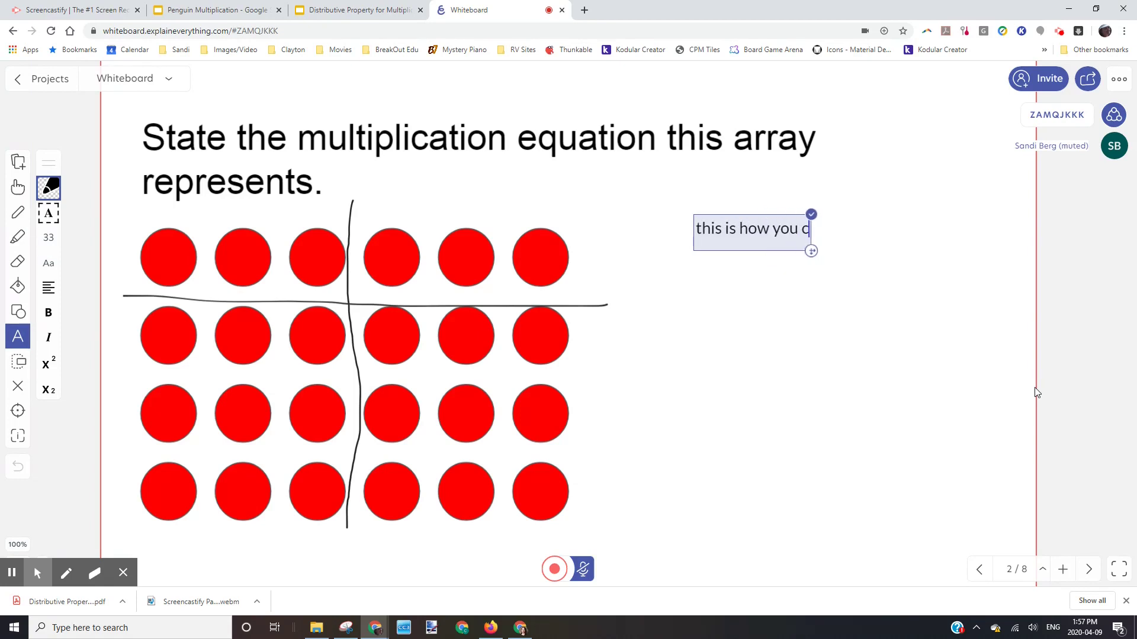
{"action": "type", "text": "an type"}
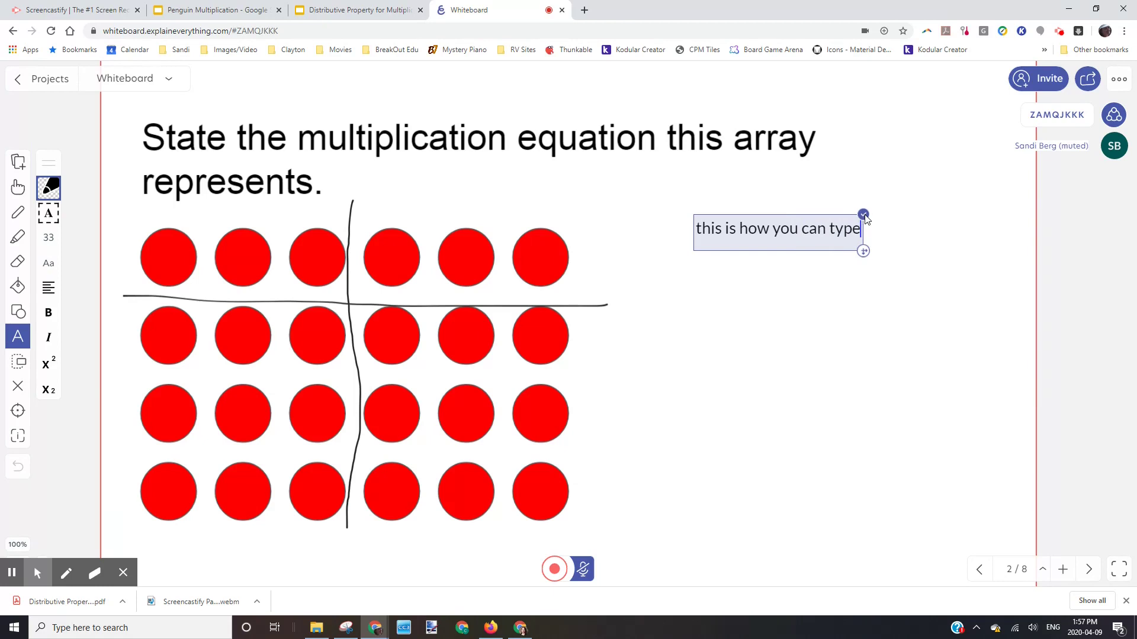
{"action": "left_click", "coordinate": [864, 215]}
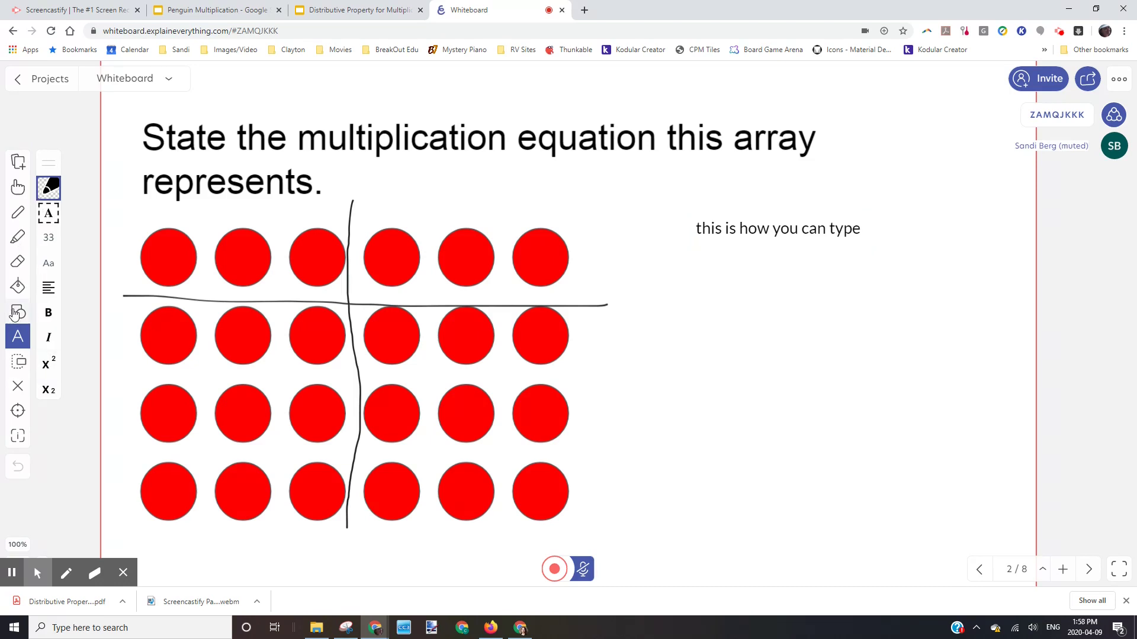
Step: Erase the left end of the horizontal line and underline 'State the multiplication' with the pen
{"action": "left_click", "coordinate": [18, 261]}
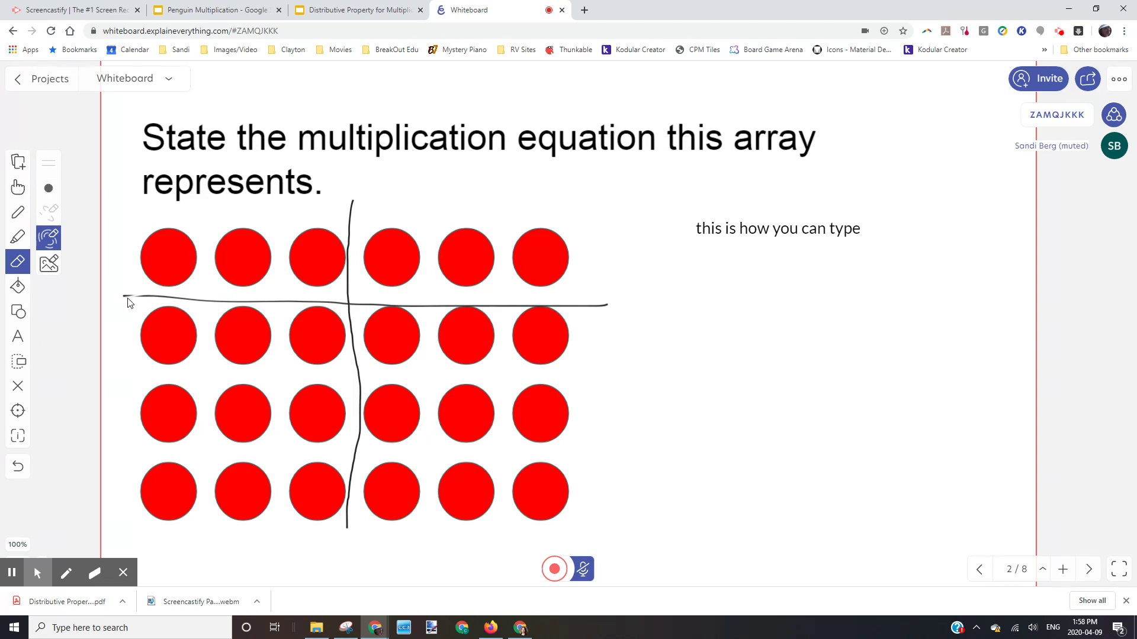
{"action": "left_click_drag", "start_coordinate": [128, 300], "coordinate": [239, 303]}
{"action": "key", "text": "l"}
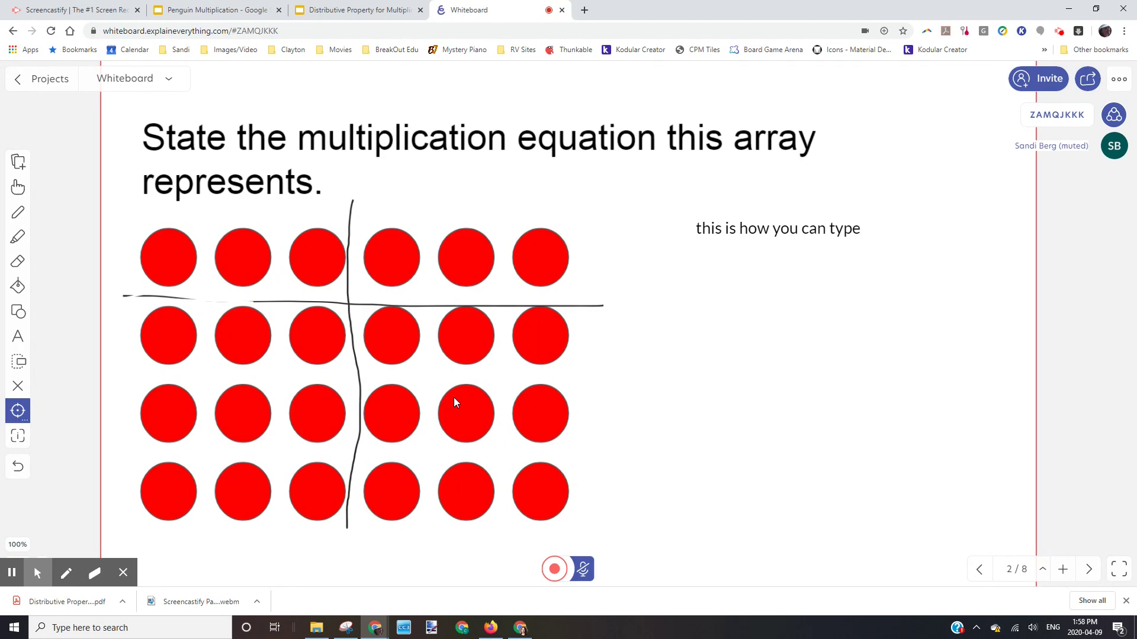
{"action": "left_click", "coordinate": [18, 237]}
{"action": "left_click_drag", "start_coordinate": [189, 140], "coordinate": [373, 147]}
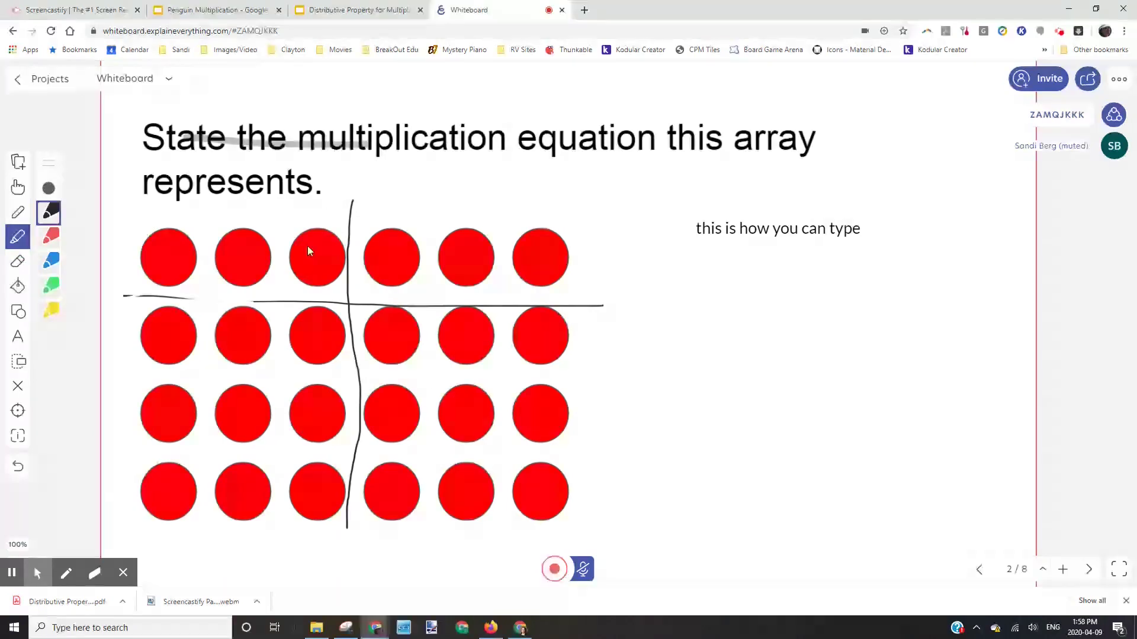